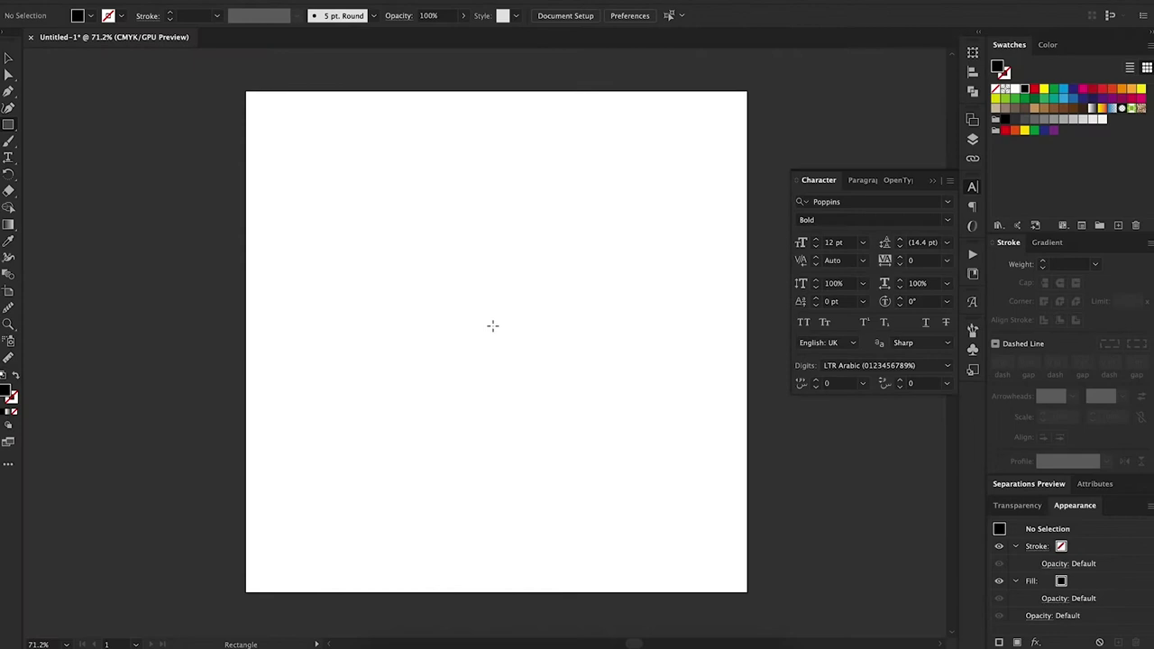
- Draw a black square, round its corners, and duplicate it into a row of five
drag(437, 295, 520, 375)
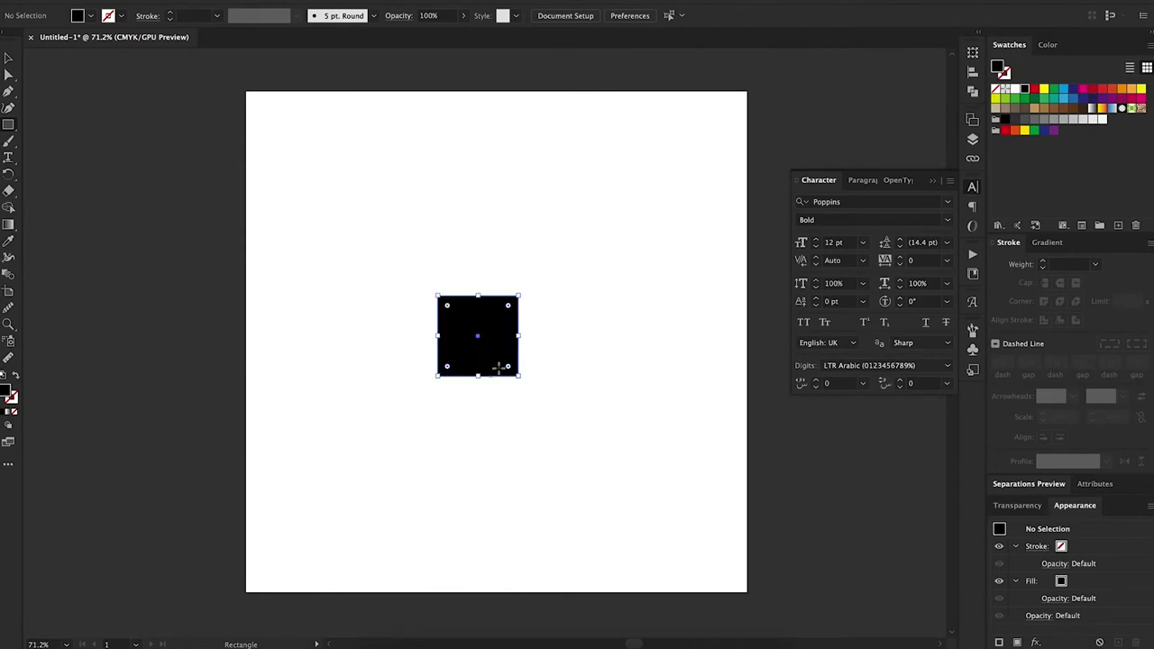
drag(508, 305, 503, 309)
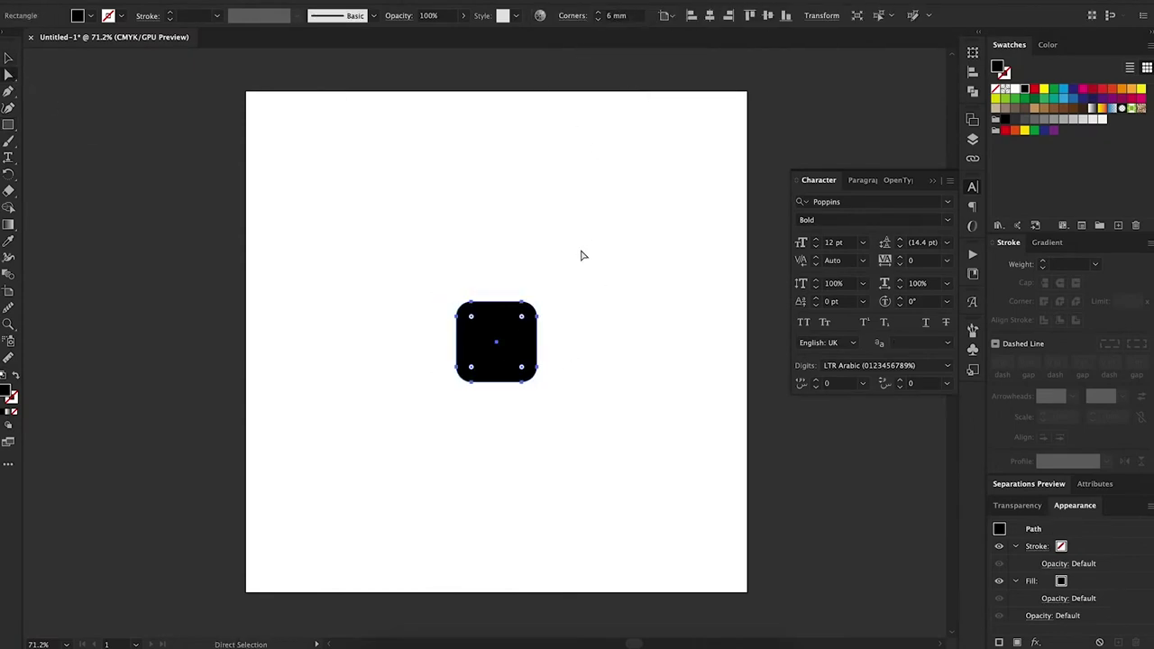
drag(503, 370, 584, 370)
key(ctrl+d)
drag(657, 412, 607, 369)
drag(613, 370, 369, 369)
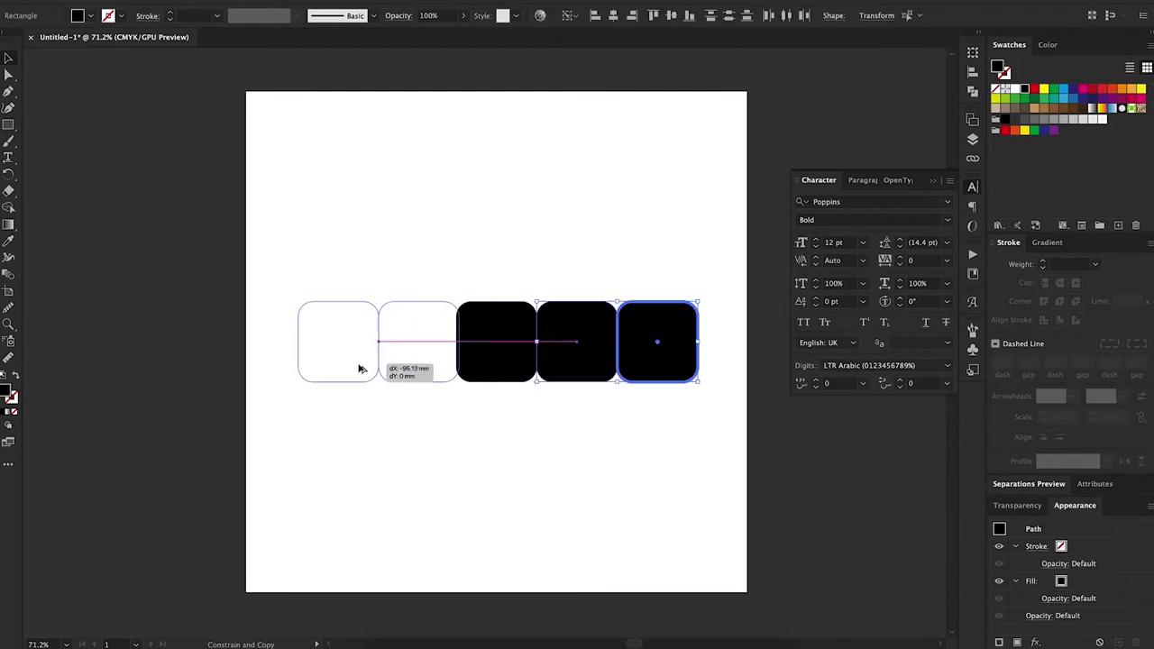
key(ctrl+a)
- Copy the row downward into five rows, completing the 5×5 grid
drag(544, 376, 545, 295)
key(ctrl+d)
drag(670, 443, 343, 193)
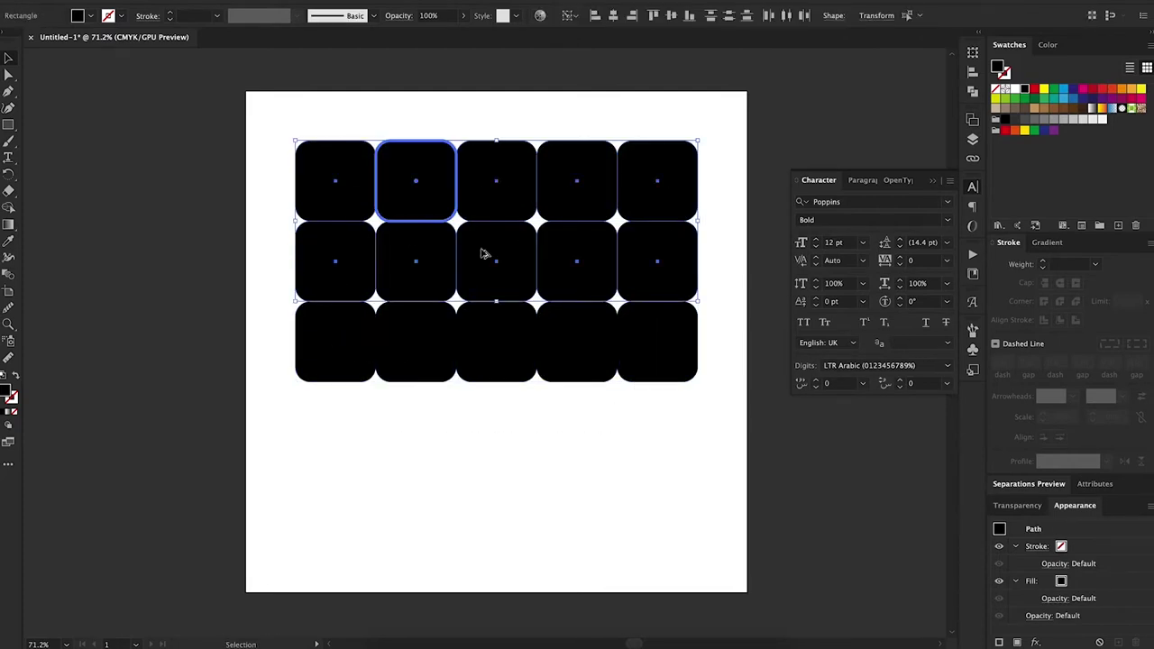
drag(482, 252, 475, 498)
- Group all the squares and merge them into one solid block with Shape Builder
key(ctrl+a)
key(ctrl+g)
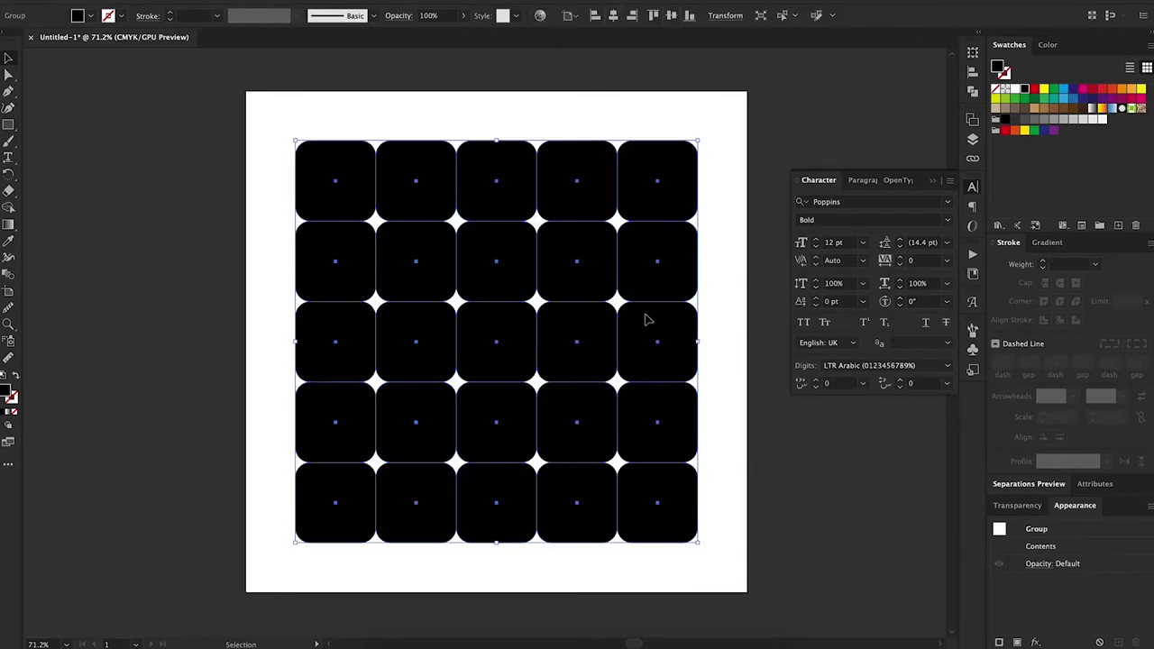
key(shift+m)
drag(285, 129, 697, 542)
- Select the merged grid and bring up the Pathfinder panel
key(ctrl+shift+a)
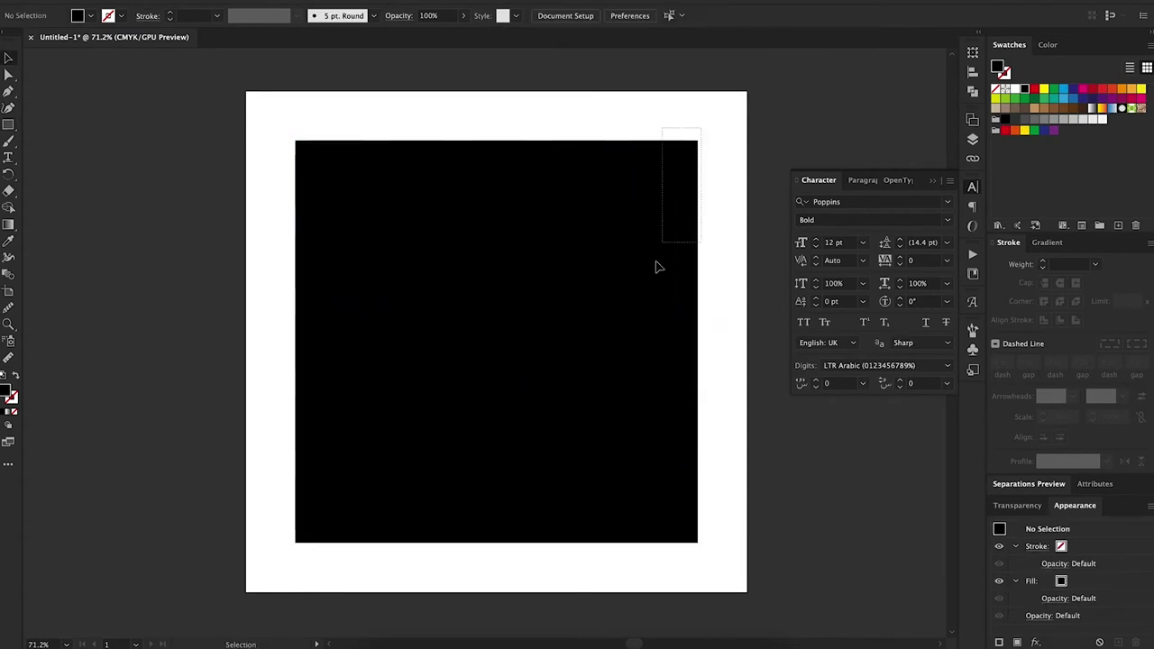
key(ctrl+a)
key(ctrl+shift+F9)
key(ctrl+shift+a)
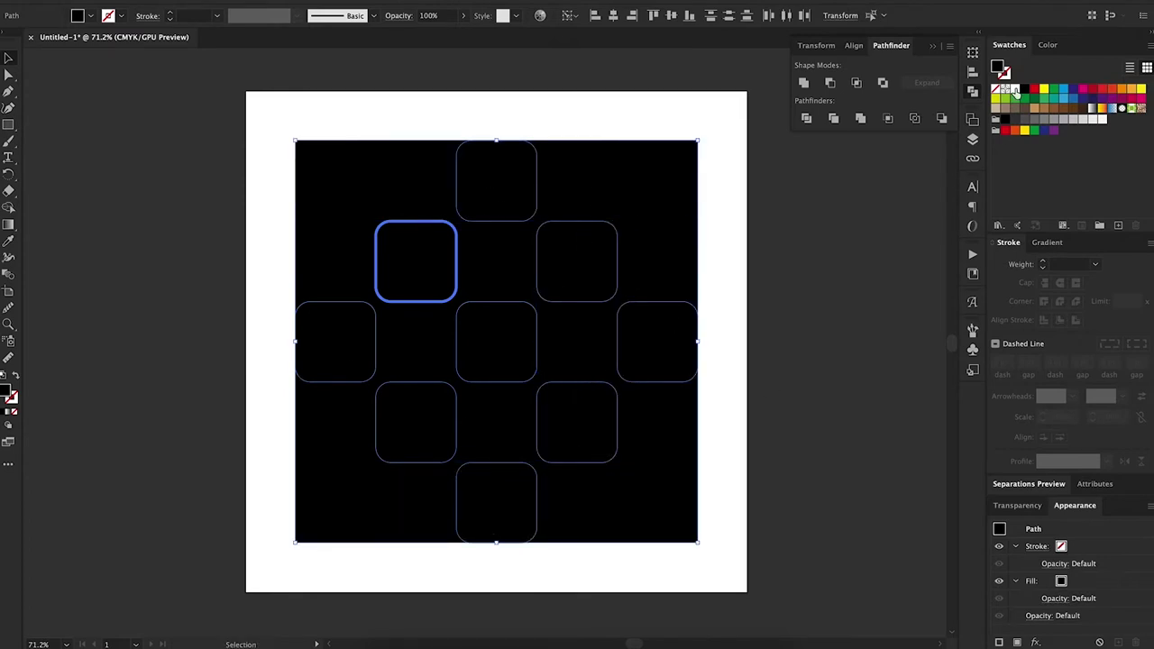
- Fill chosen squares and corner pieces white for a diamond pattern, then shrink the icon at the artboard centre
click(1016, 94)
click(541, 243)
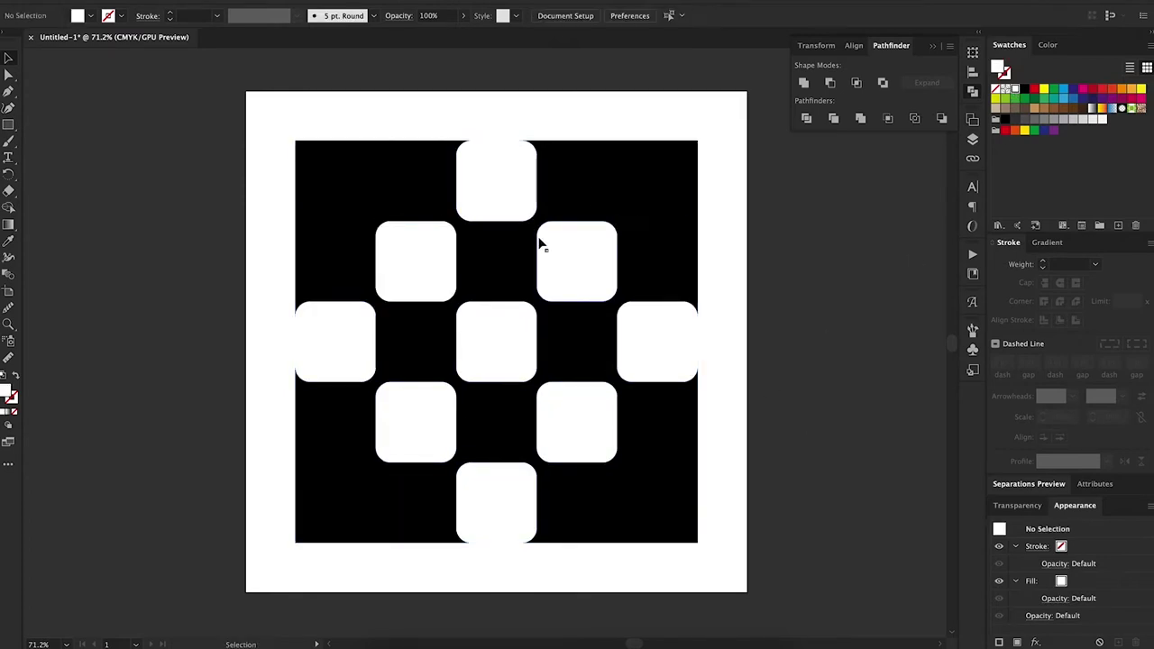
click(1016, 94)
click(456, 298)
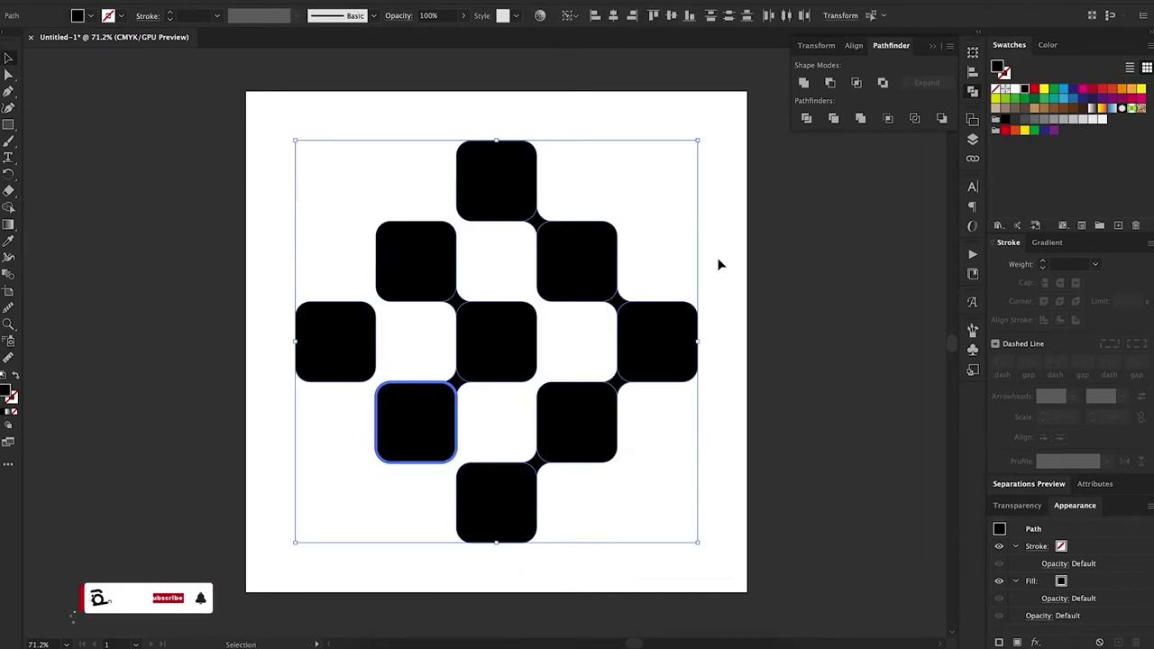
drag(580, 289, 549, 258)
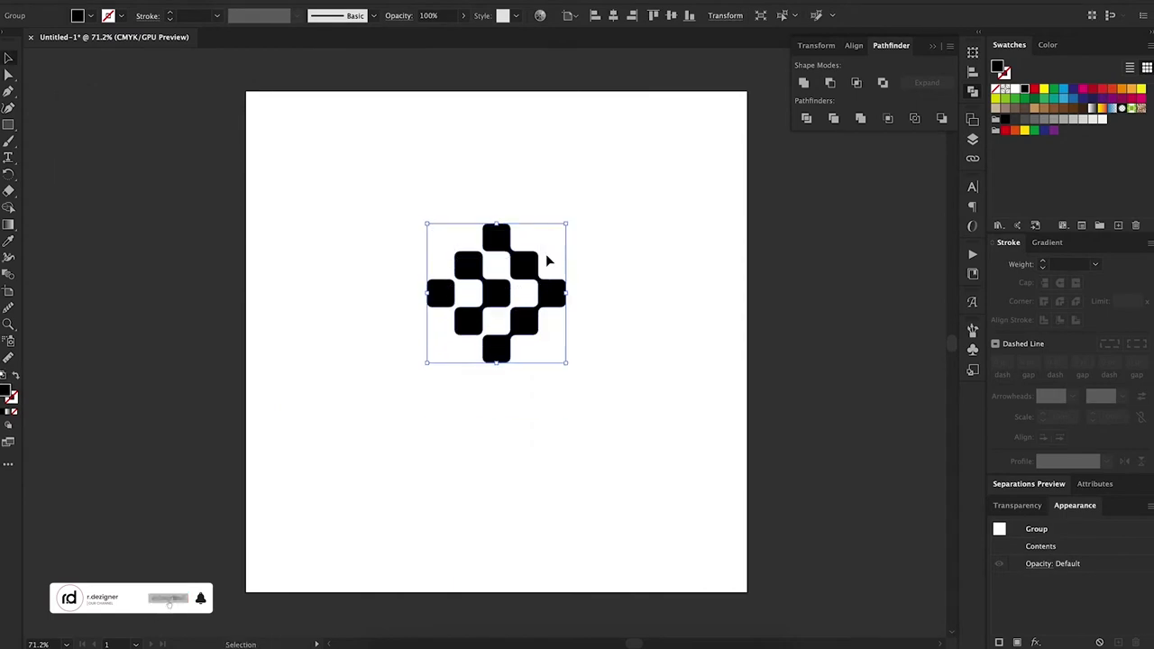
- Place enlarged placeholder text centred below the icon and adjust its character settings
click(366, 441)
key(Escape)
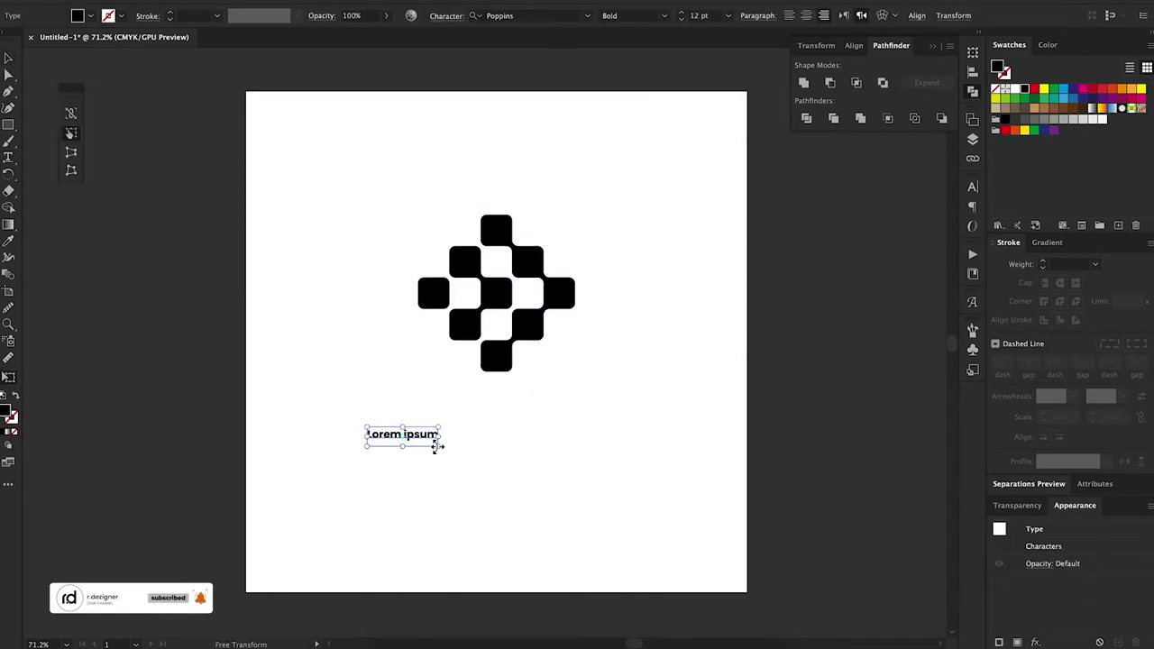
drag(438, 449, 585, 477)
drag(474, 451, 498, 438)
key(ctrl+t)
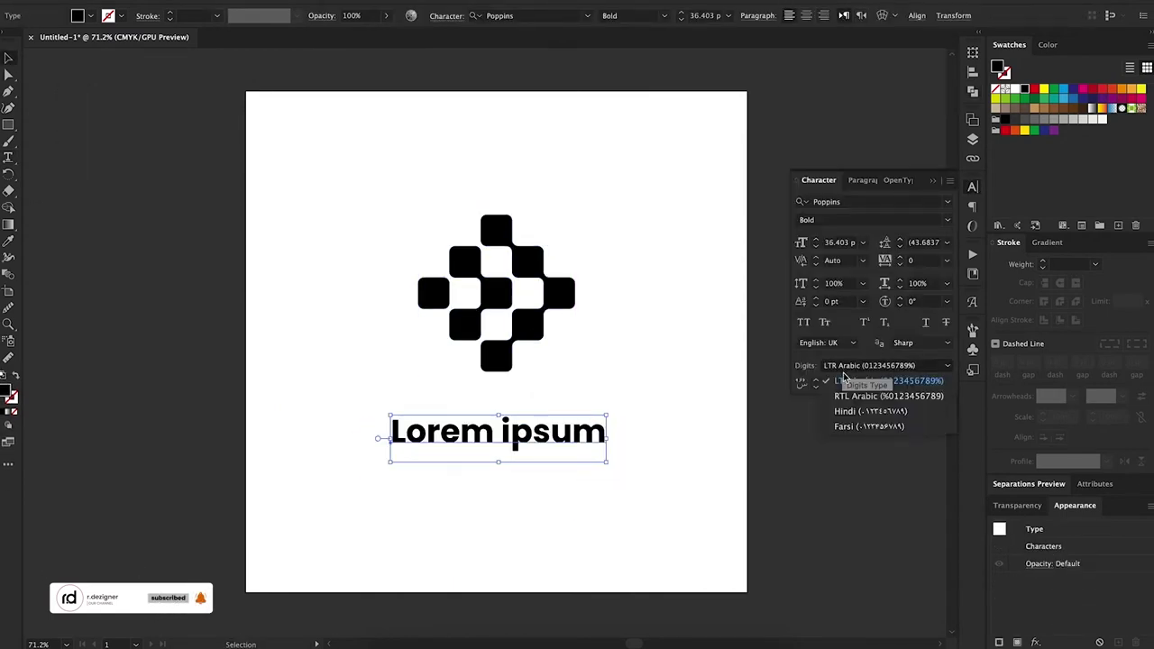
click(831, 342)
click(853, 5)
- Replace the placeholder with the wordmark text 'PIXEL BOX'
double_click(503, 432)
key(ctrl+a)
text(P)
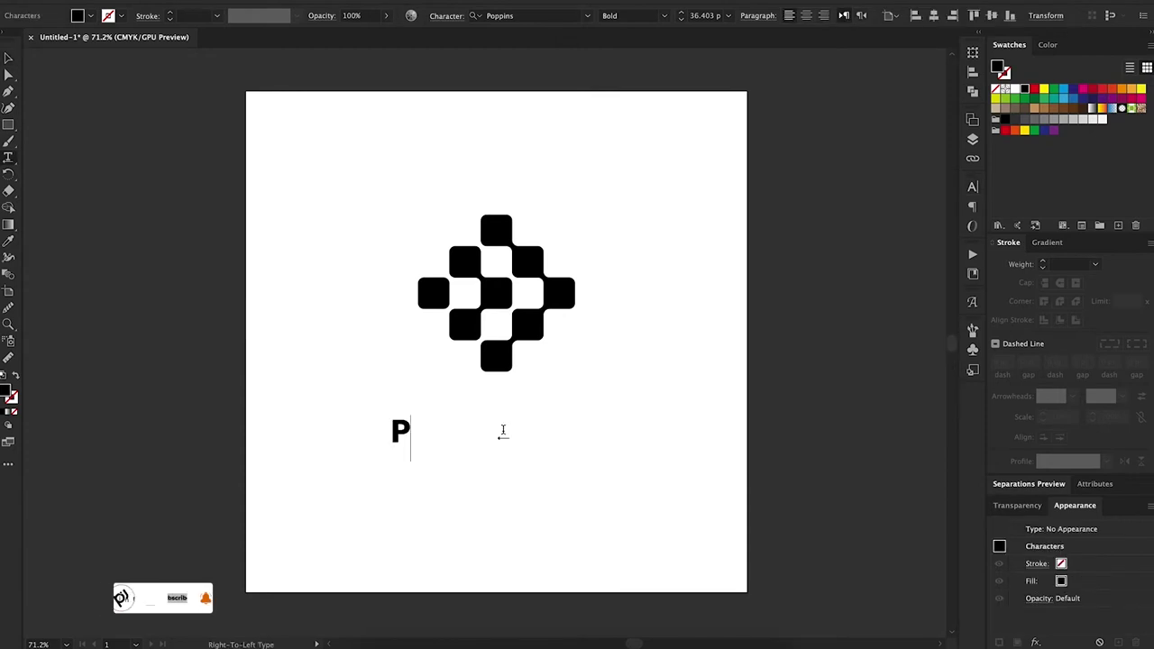
text(BOX)
key(ctrl+a)
key(Escape)
- Enlarge the PIXEL BOX wordmark and align it with the pixel icon
drag(559, 426, 628, 383)
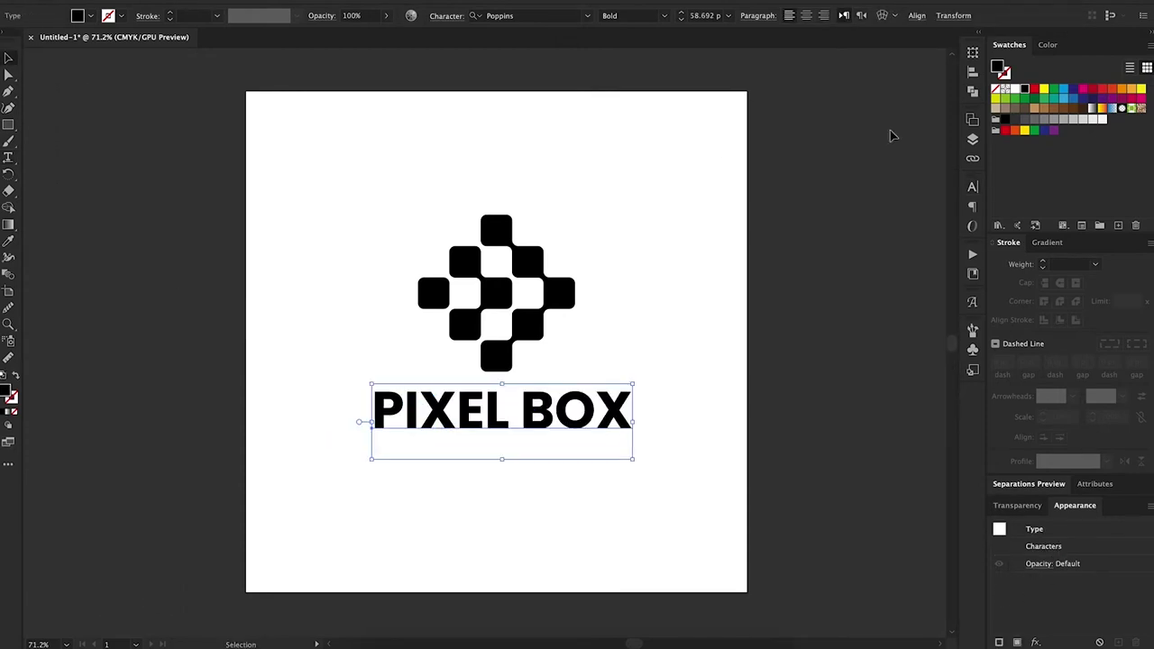
key(shift+F7)
drag(496, 356, 498, 365)
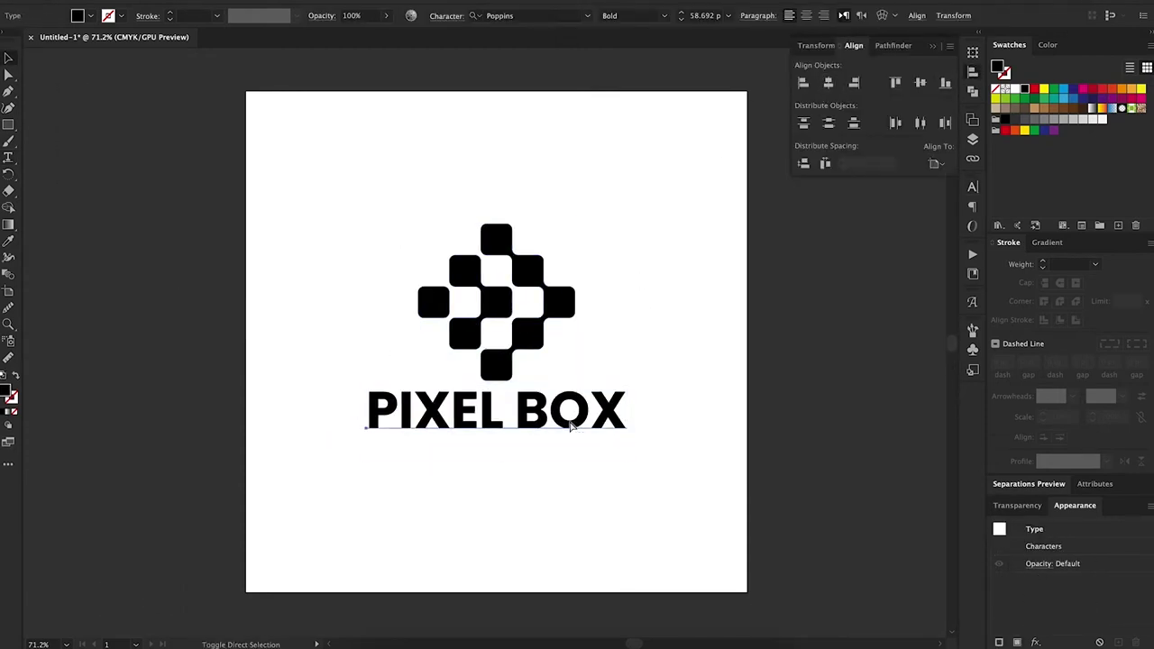
drag(559, 405, 582, 406)
drag(513, 353, 577, 353)
- Show rulers and set guides along the wordmark's baseline and letter tops
click(188, 464)
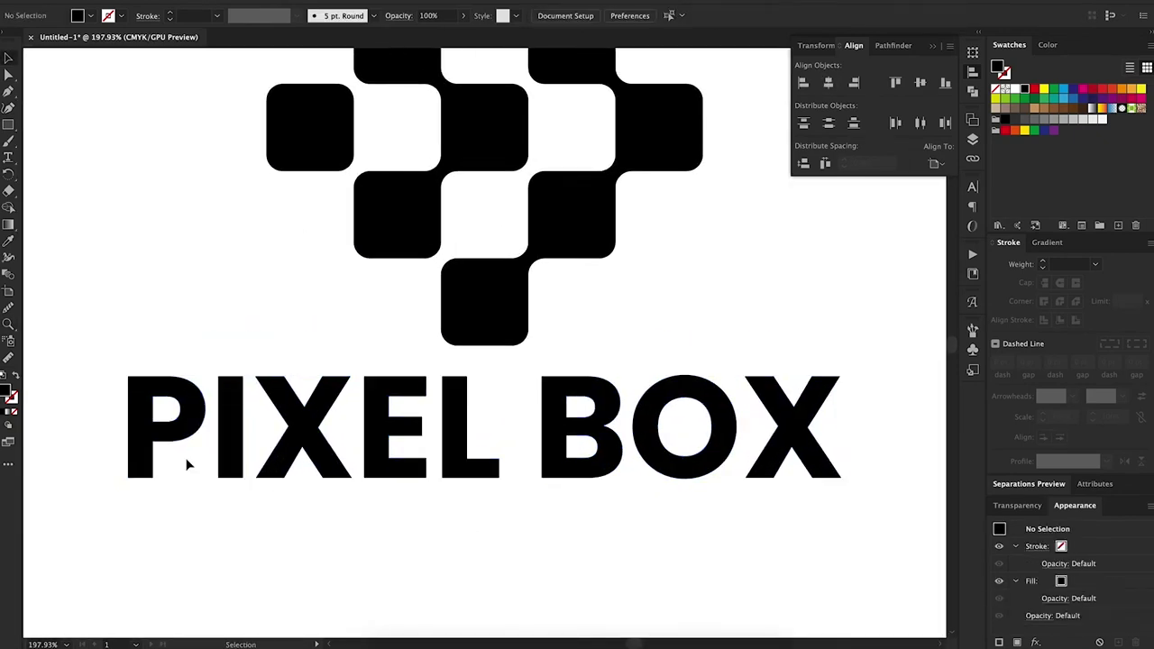
click(568, 483)
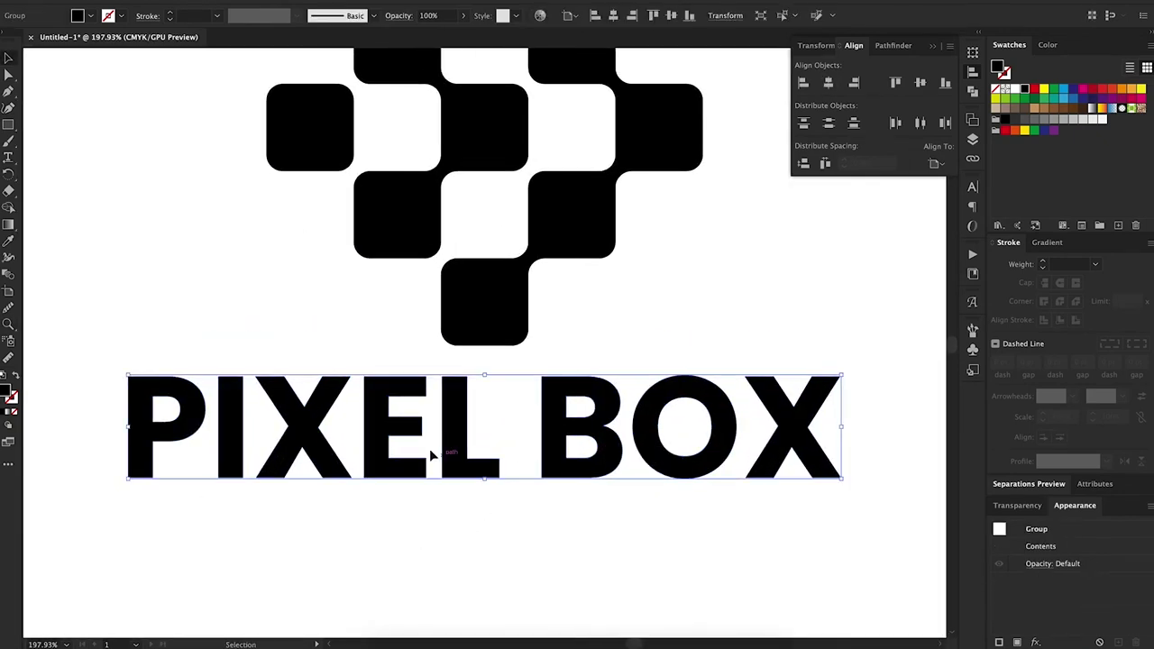
click(792, 424)
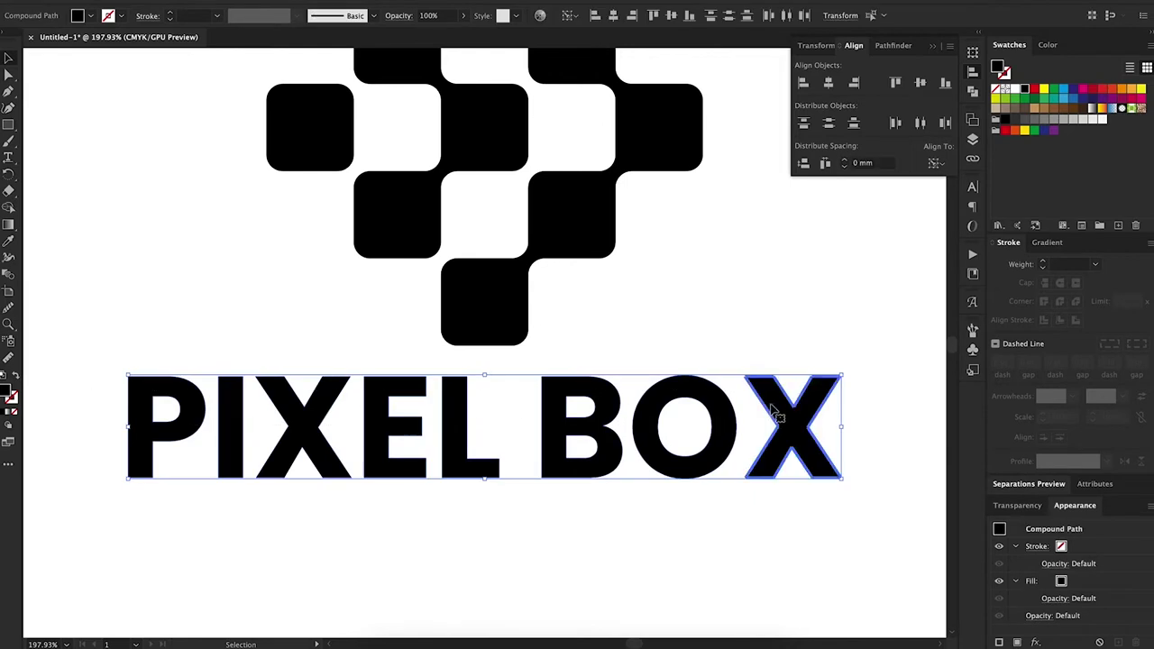
click(503, 460)
key(ctrl+r)
drag(541, 54, 708, 479)
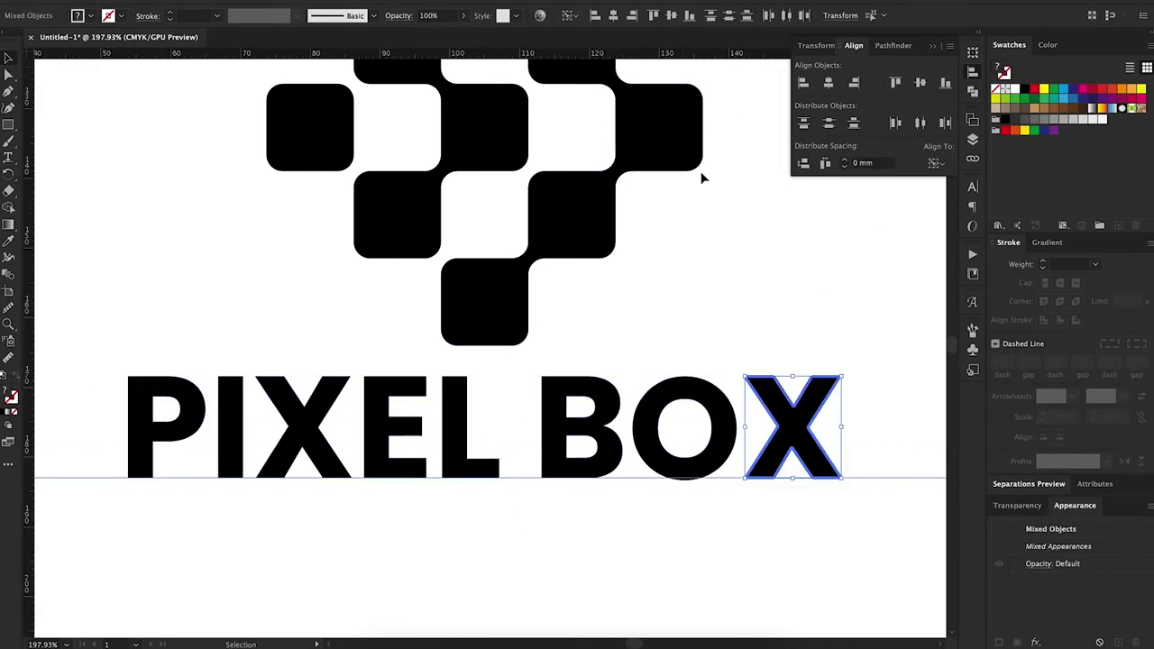
click(708, 483)
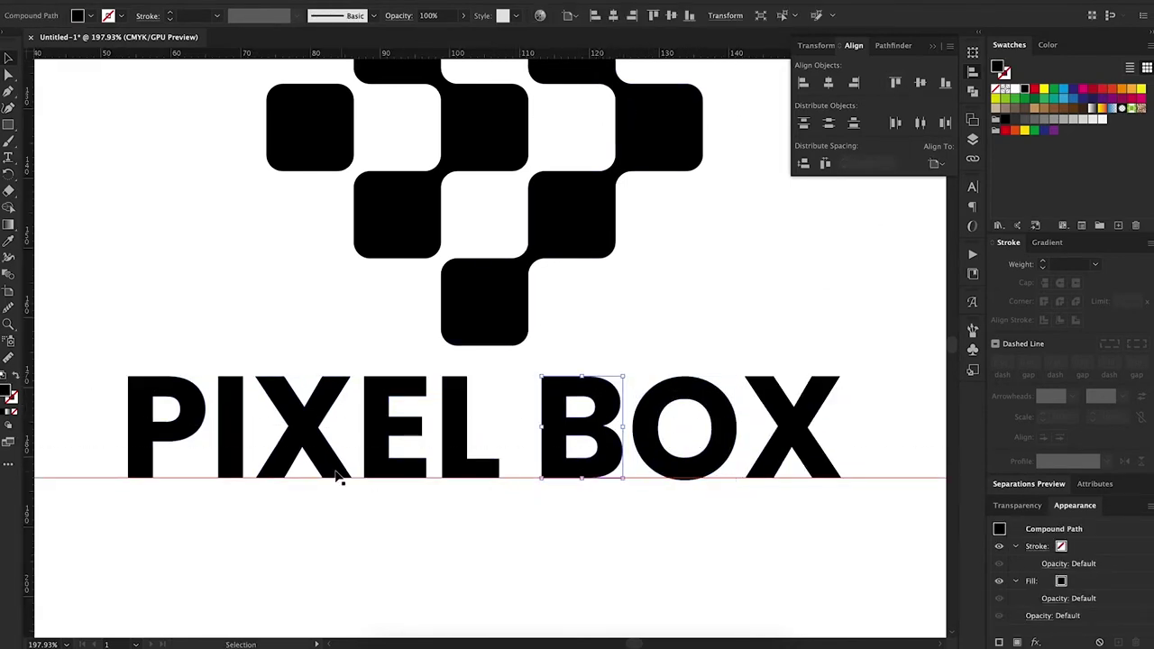
drag(338, 54, 370, 376)
- Add enlarged placeholder text below the wordmark with adjusted paragraph alignment
key(t)
click(438, 554)
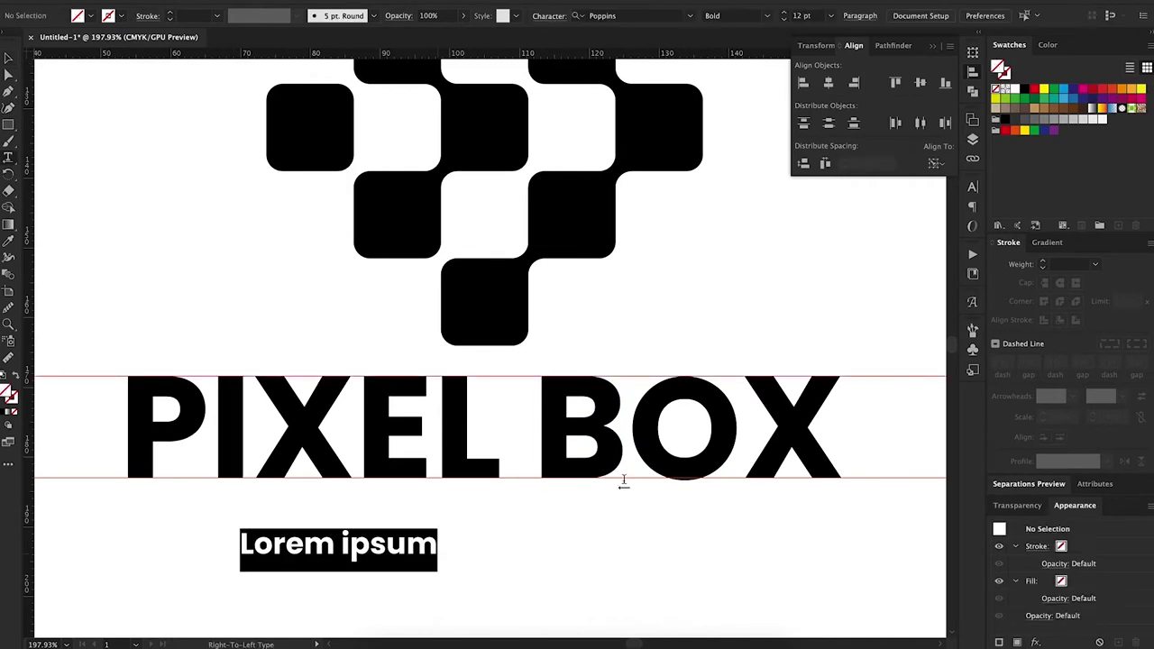
click(790, 16)
click(757, 15)
key(Escape)
key(Escape)
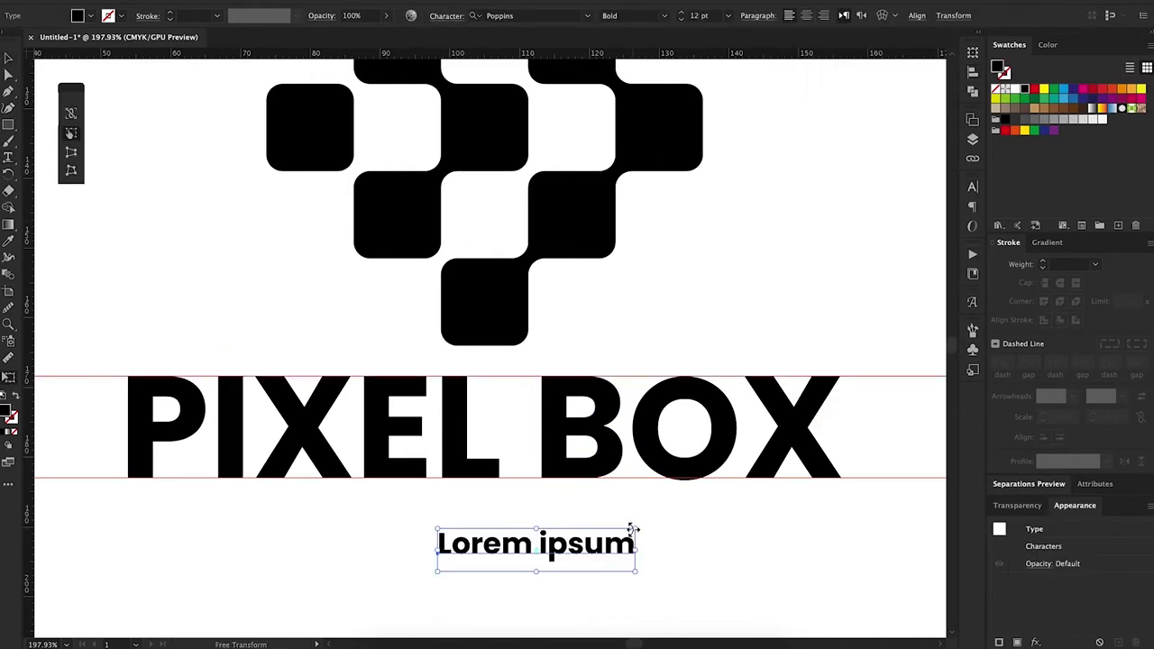
drag(632, 526, 460, 564)
triple_click(454, 556)
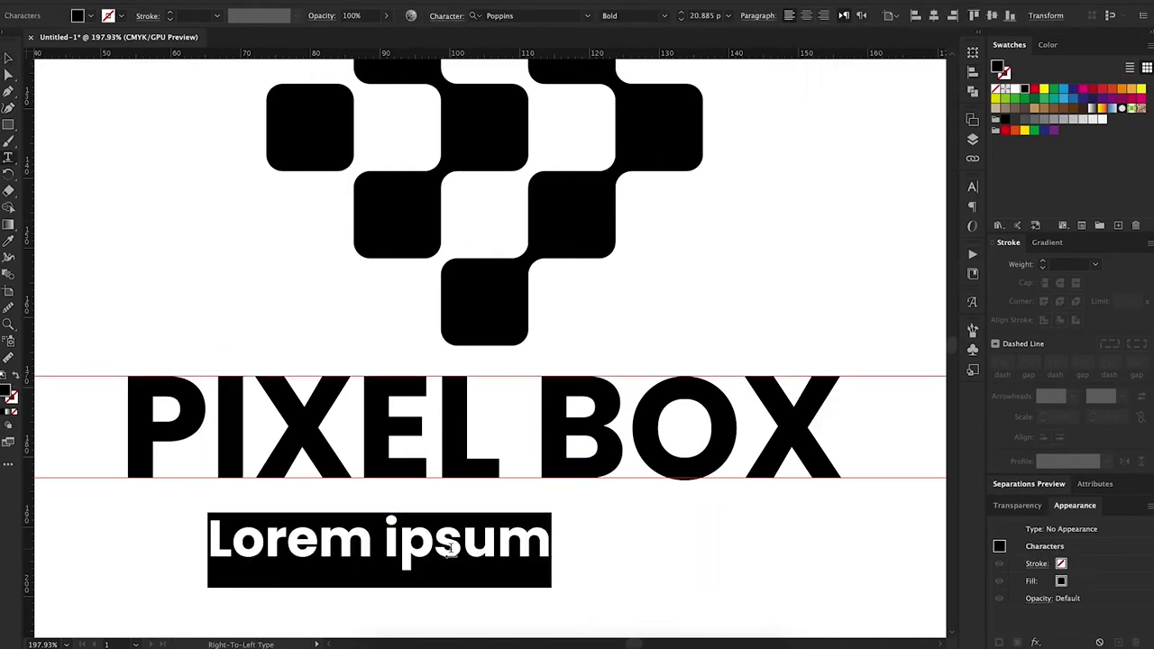
- Type 'CREATIVE DESIGNS', set it to Poppins Thin, and size it under the wordmark
text(CREATIVE DESIGNS)
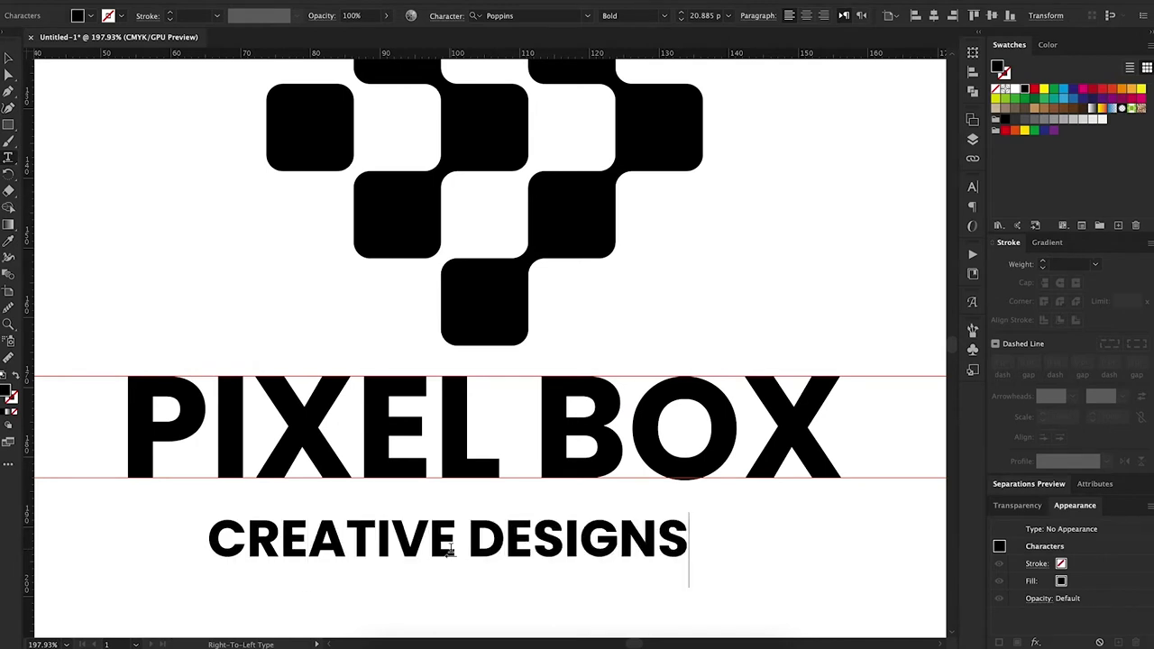
key(Escape)
drag(451, 552, 374, 516)
click(663, 15)
click(629, 32)
mouse_move(558, 549)
mouse_down()
mouse_move(460, 550)
mouse_move(352, 520)
mouse_up()
- Widen the tagline tracking to the wordmark's width using a guide, then select the whole logo
key(alt+Right)
key(alt+Right)
key(alt+Right)
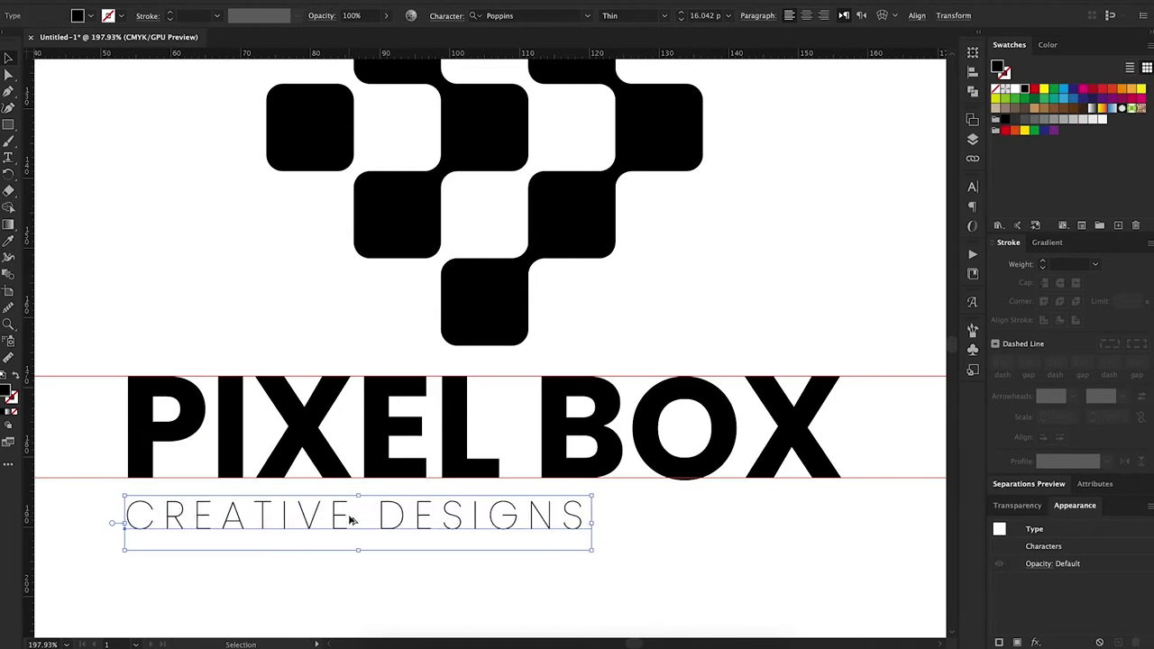
key(ctrl+alt+Right)
key(ctrl+alt+Right)
key(ctrl+alt+Right)
click(388, 537)
double_click(882, 55)
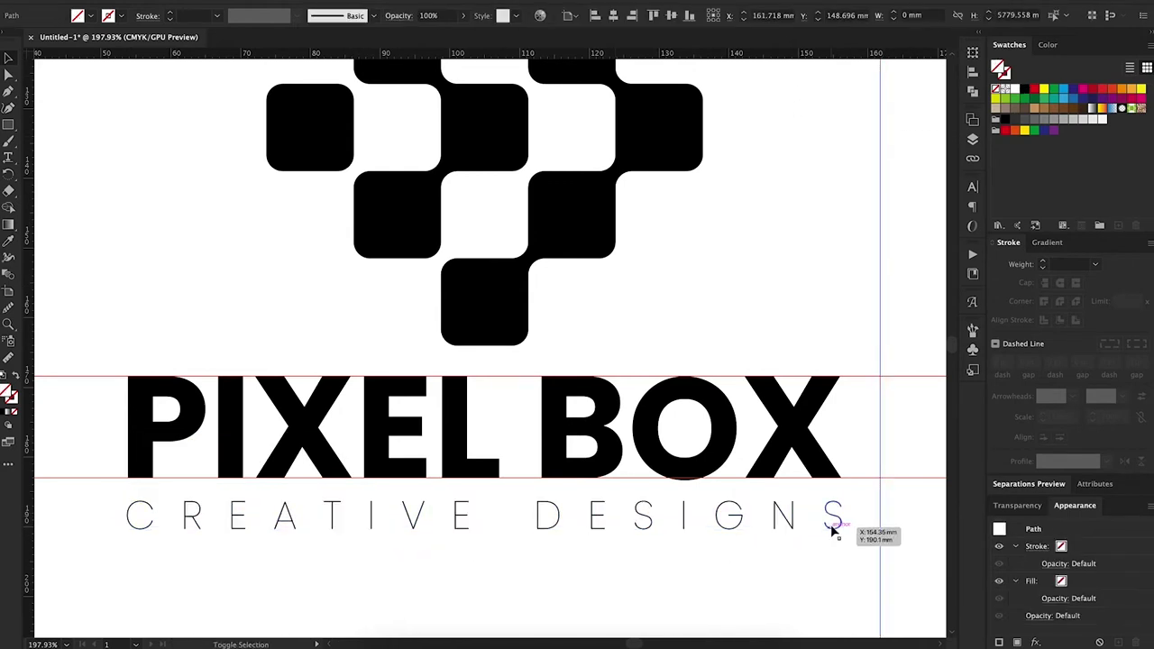
drag(834, 533, 843, 532)
click(167, 423)
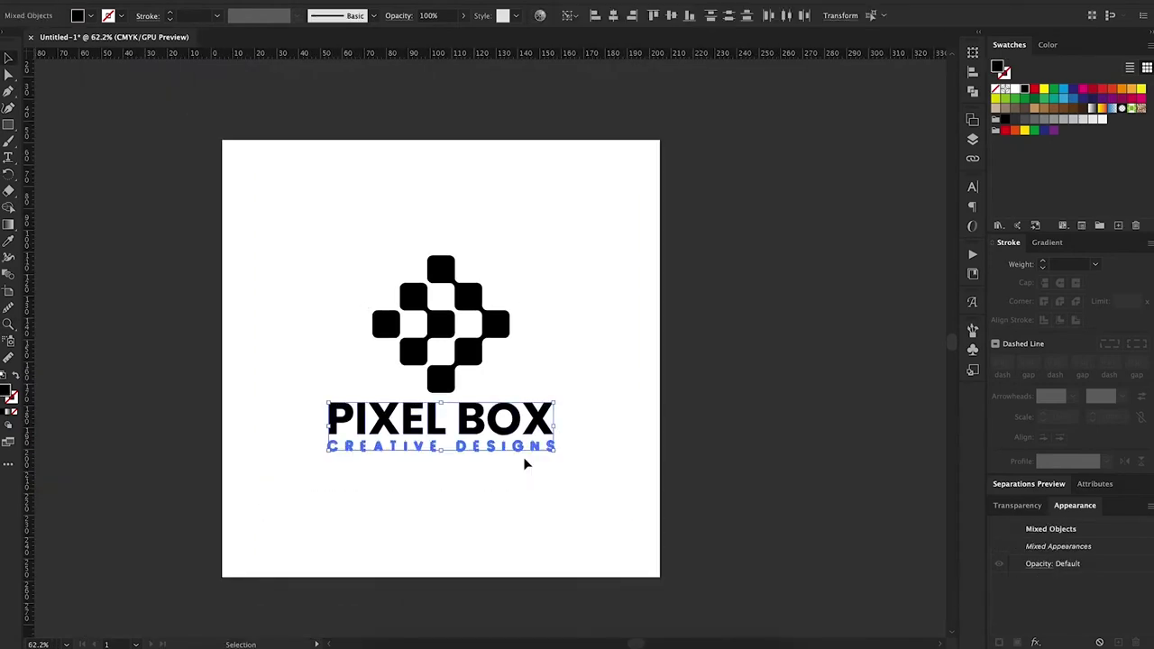
drag(613, 219, 258, 502)
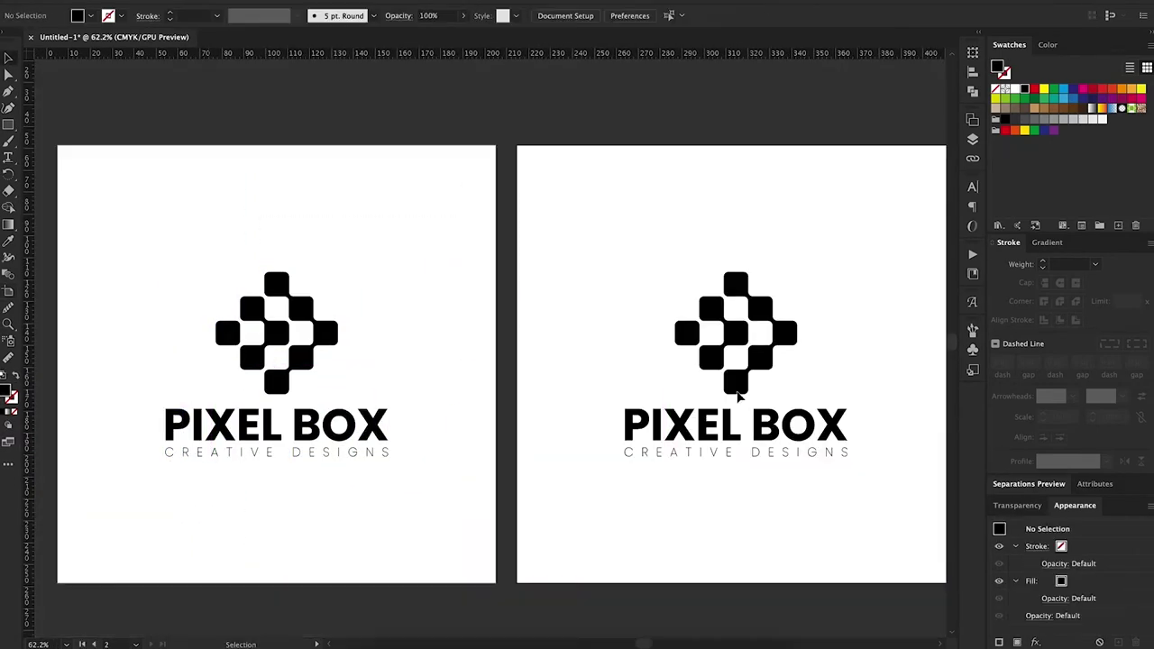
- Delete the old logo from the right artboard and draw two overlapping circles
click(738, 396)
key(Delete)
scroll(520, 429, down, 2)
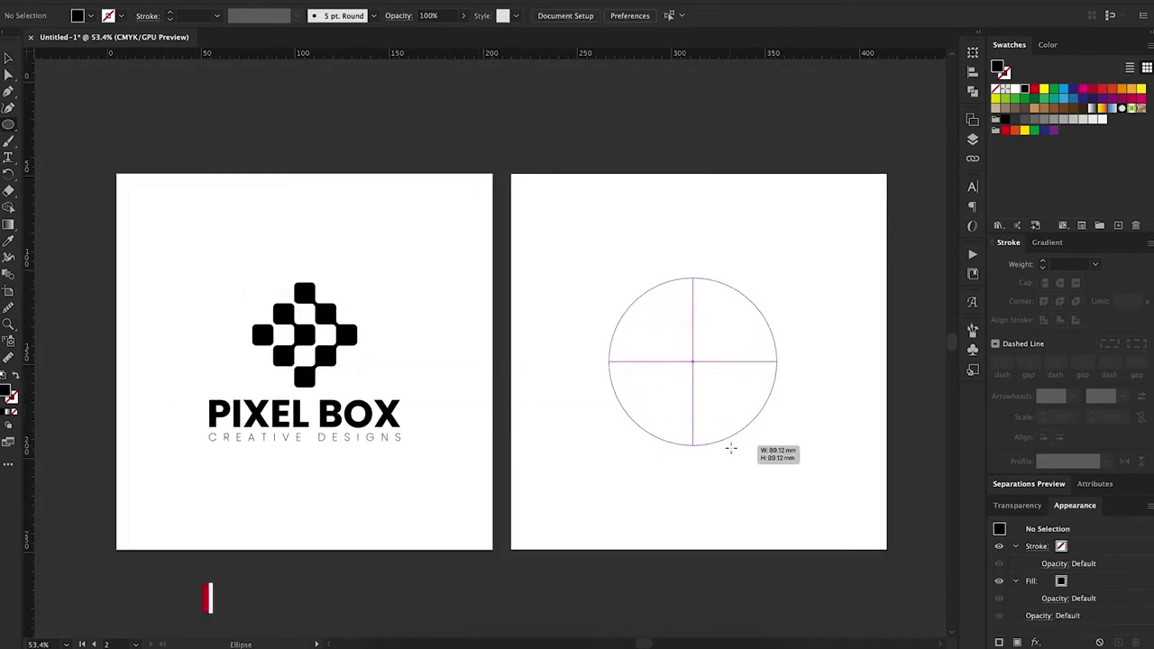
mouse_move(731, 448)
mouse_down()
mouse_move(735, 405)
mouse_move(647, 405)
mouse_up()
drag(647, 405, 839, 406)
- Use Shape Builder to keep only the lens-shaped overlap of the circles
shift+click(637, 438)
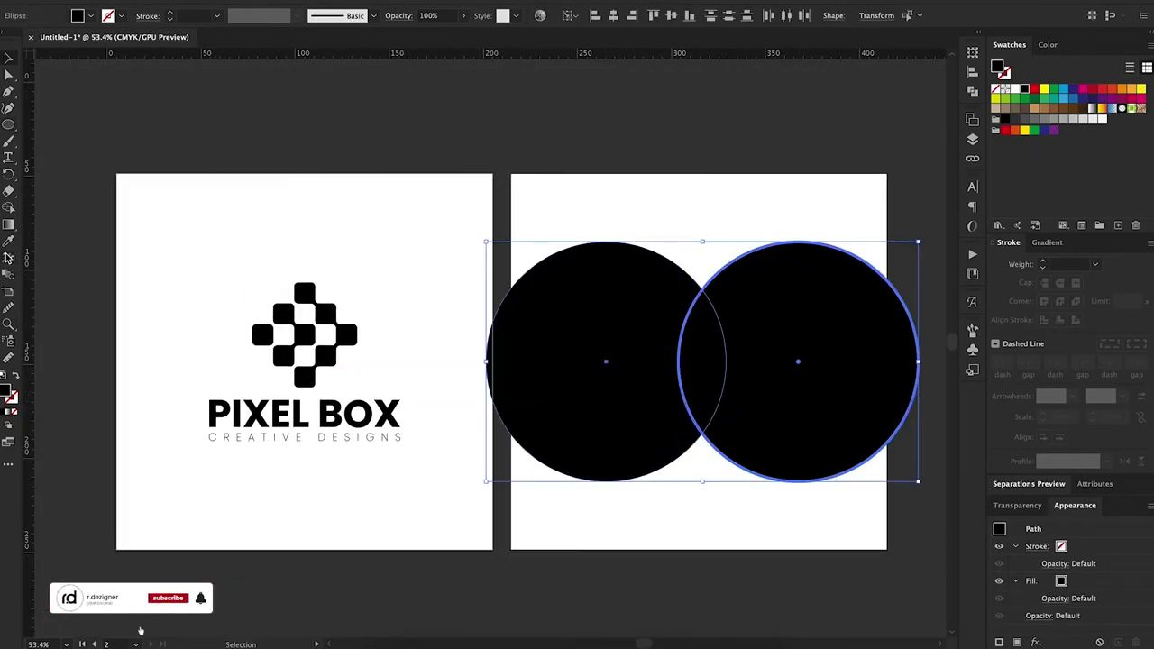
key(shift+m)
alt+click(600, 395)
alt+click(788, 460)
key(v)
scroll(532, 380, right, 3)
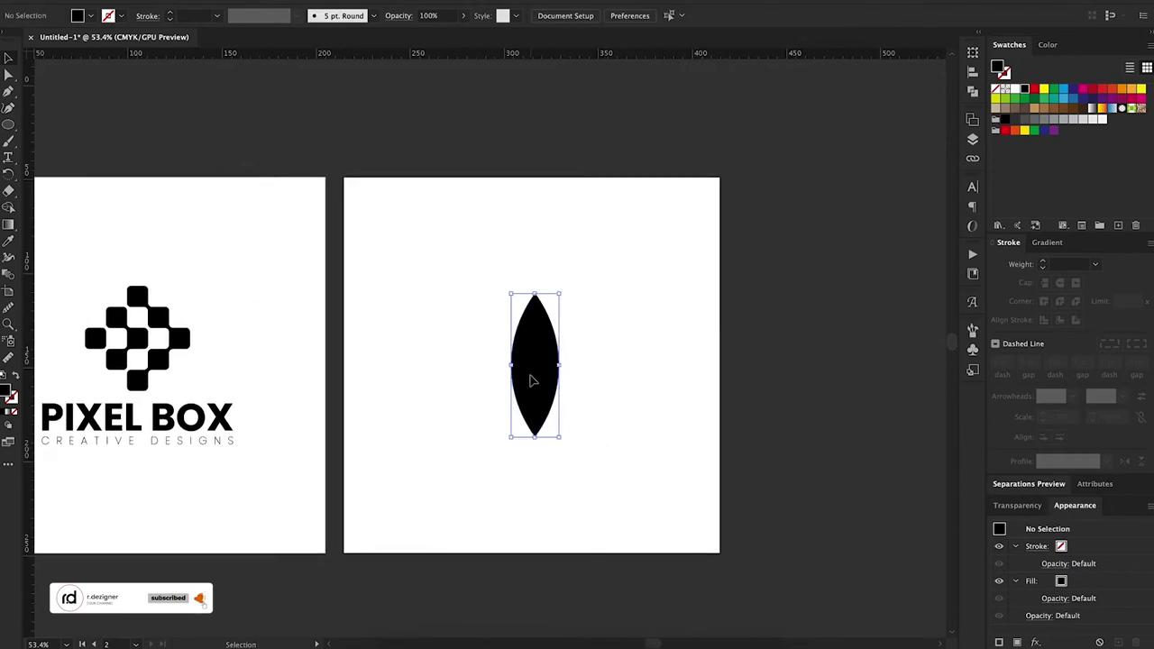
key(Delete)
key(ctrl+z)
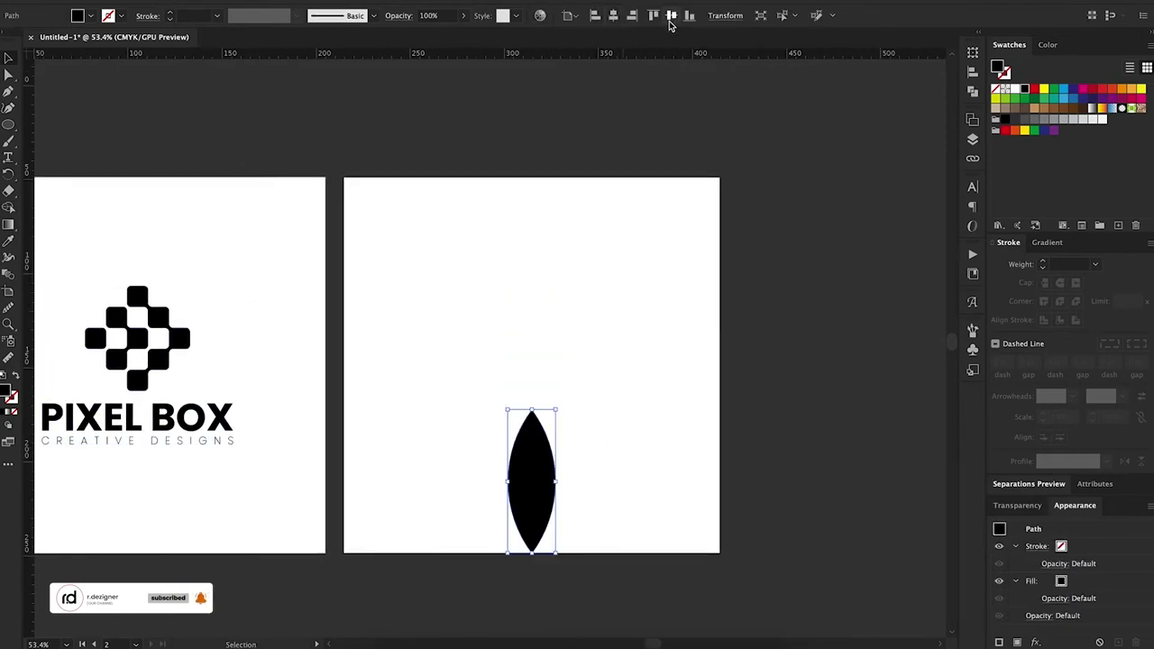
- Copy the lens and rotate it to lean right beside the original leaf
drag(541, 386, 653, 388)
scroll(560, 424, up, 3)
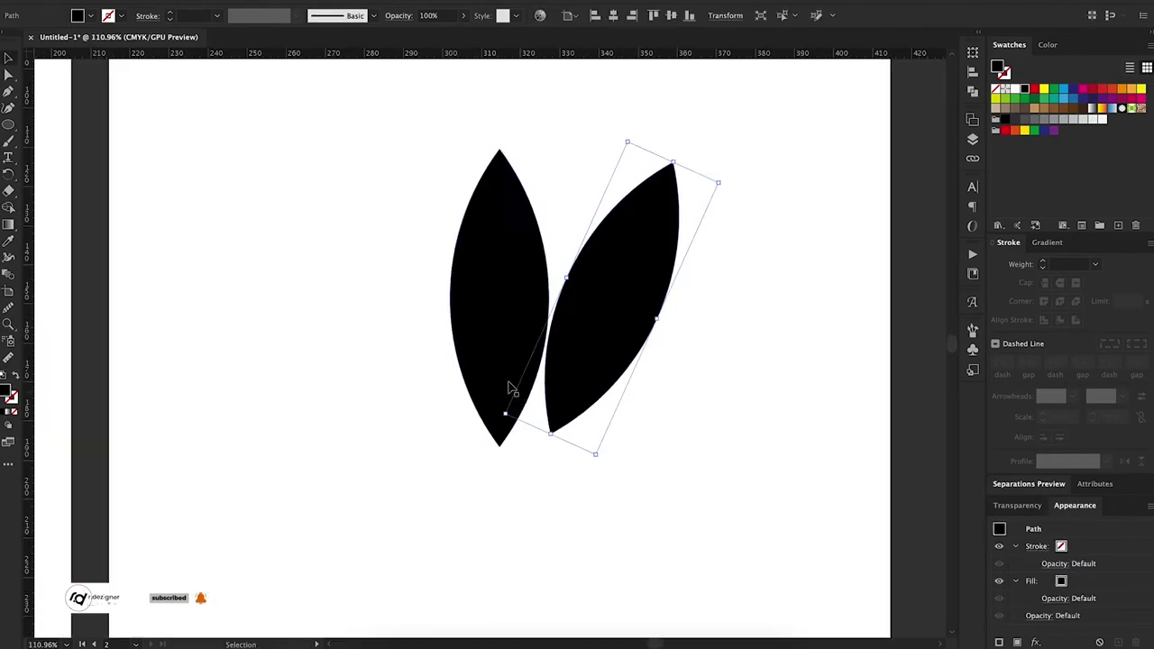
click(755, 283)
click(602, 355)
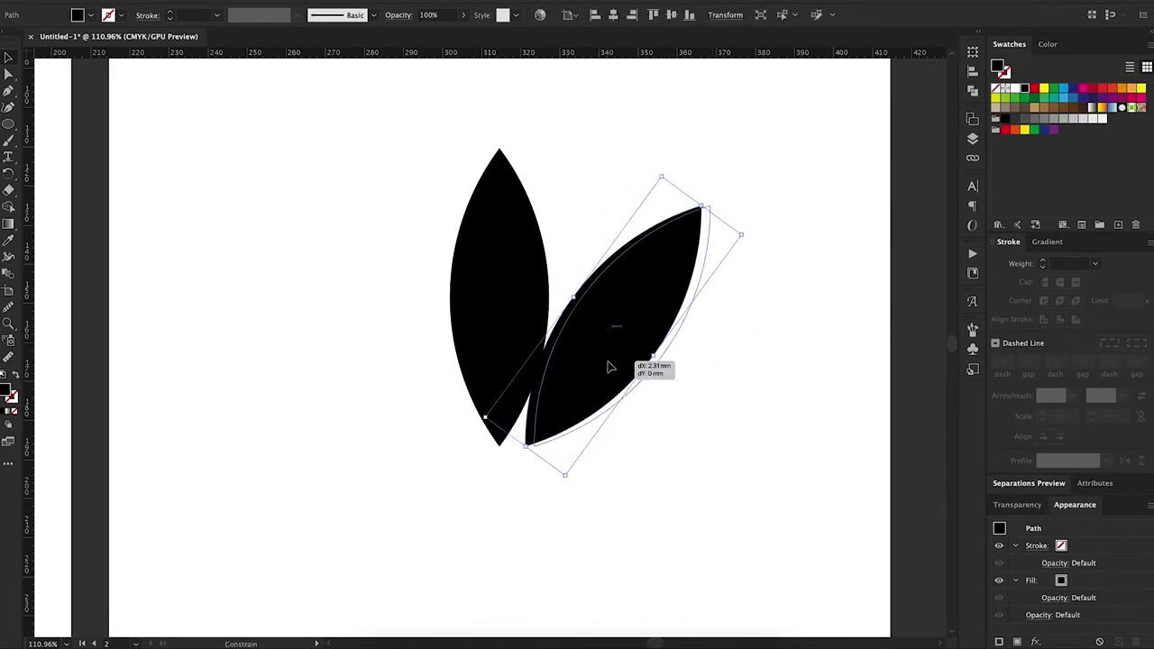
drag(603, 354, 600, 366)
click(683, 453)
click(643, 389)
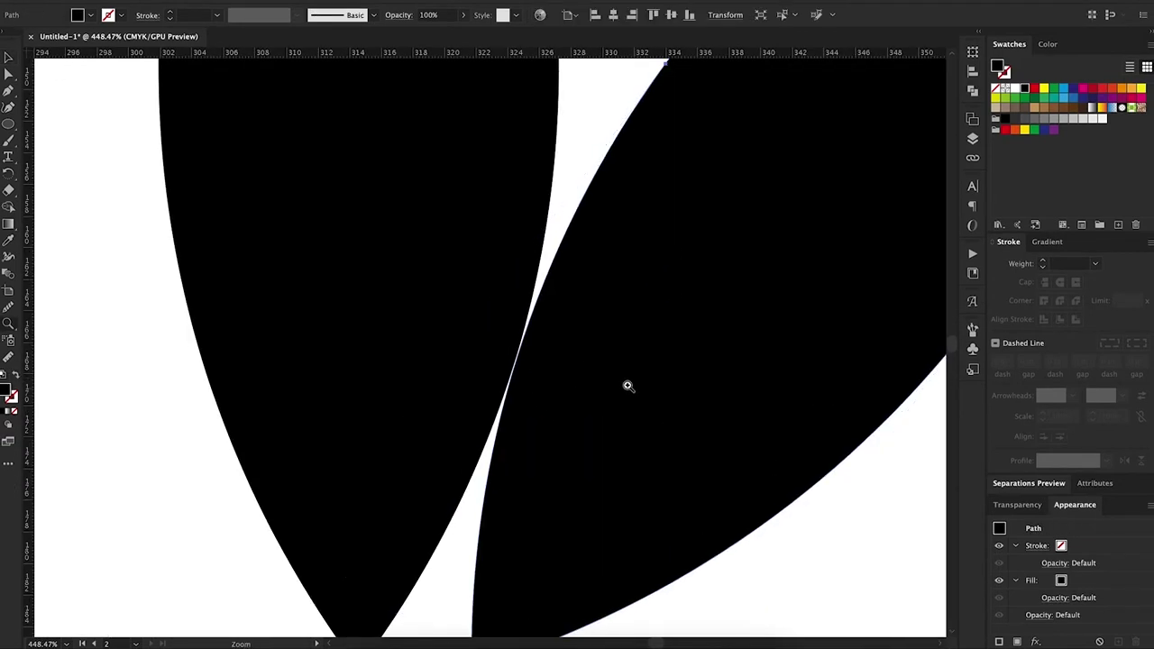
key(ctrl+0)
- Copy the right leaf to the left and mirror it to complete the trefoil
key(v)
mouse_move(671, 369)
mouse_down()
mouse_move(455, 370)
mouse_move(458, 397)
mouse_move(510, 373)
mouse_up()
key(v)
alt+scroll(510, 374, up, 5)
alt+scroll(214, 407, down, 5)
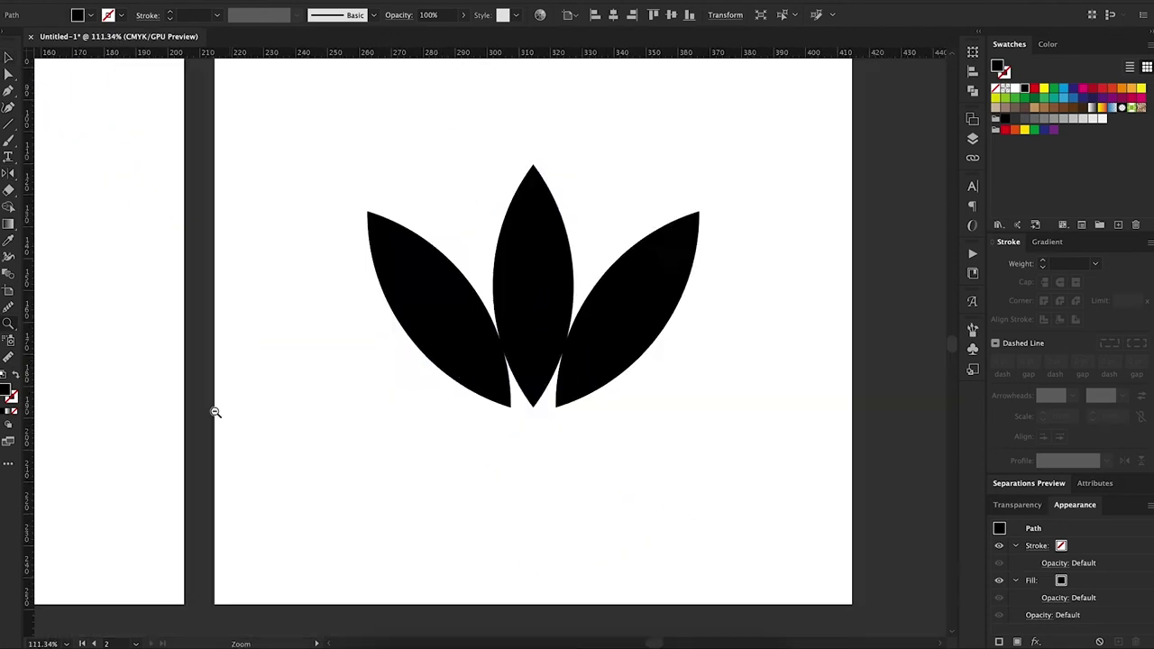
alt+scroll(424, 374, down, 1)
key(ctrl+shift+a)
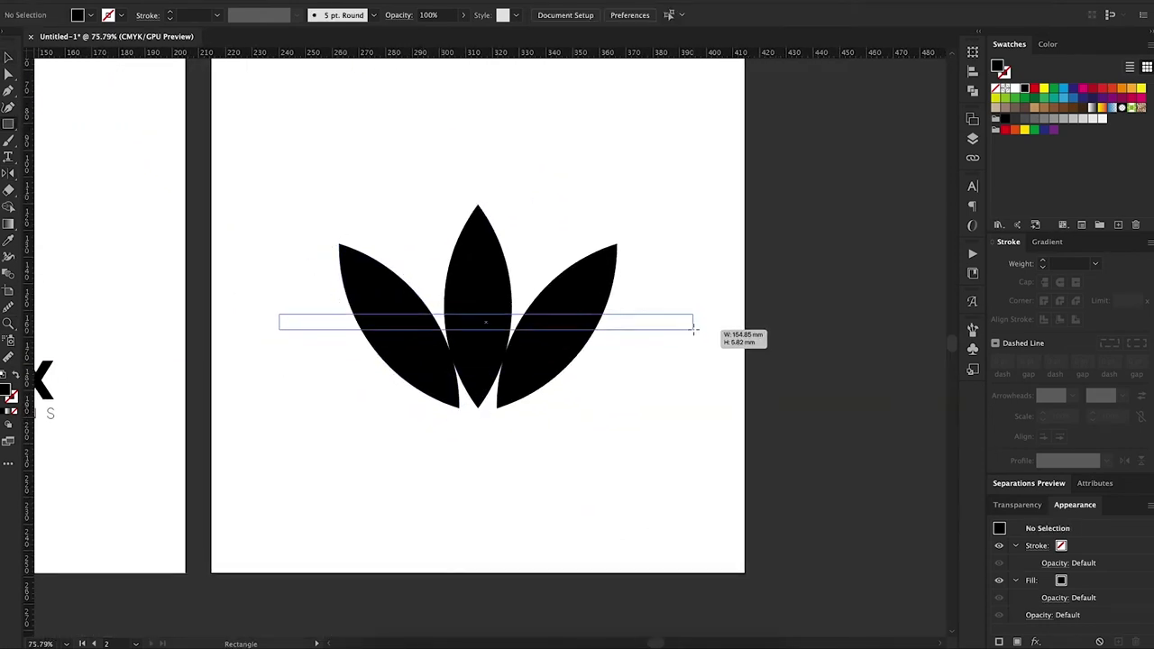
- Draw a thin bar across the leaves and duplicate it into a stack of stripes
drag(694, 370, 694, 330)
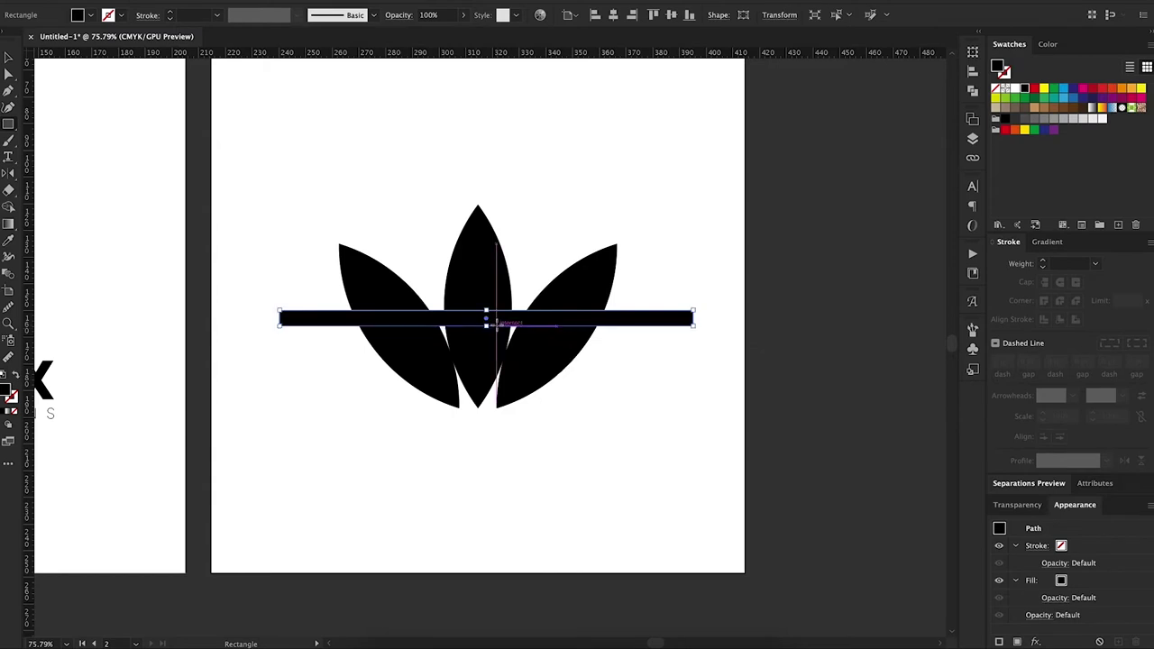
drag(533, 317, 536, 326)
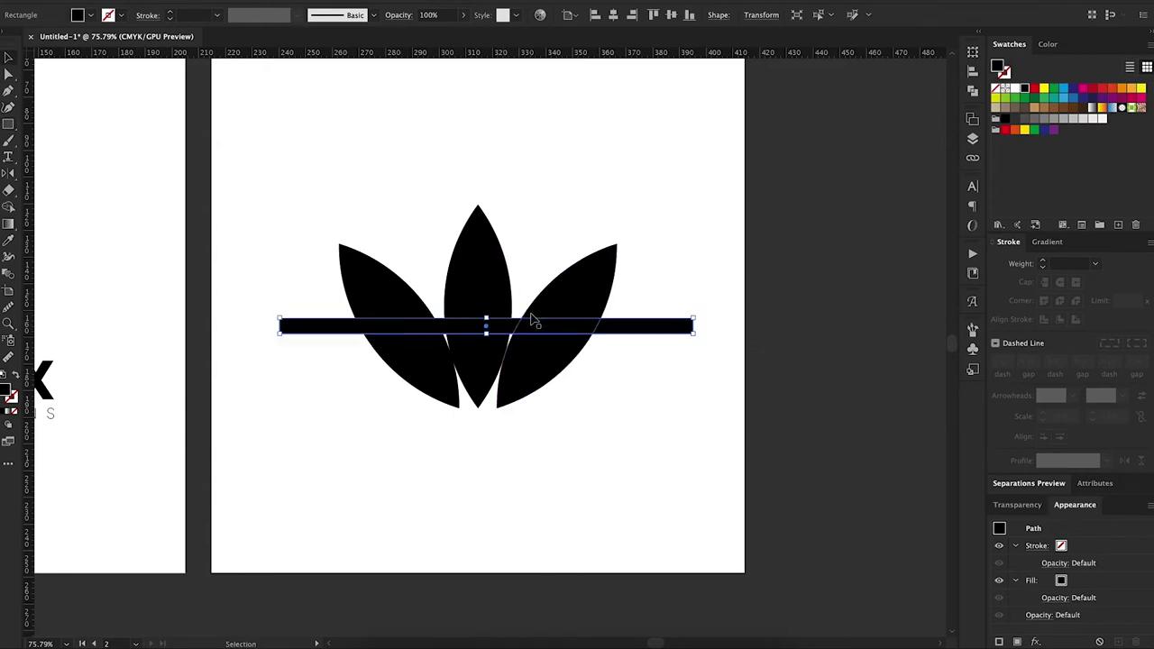
key(ctrl+d)
key(ctrl+d)
key(ctrl+d)
key(ctrl+d)
key(ctrl+shift+a)
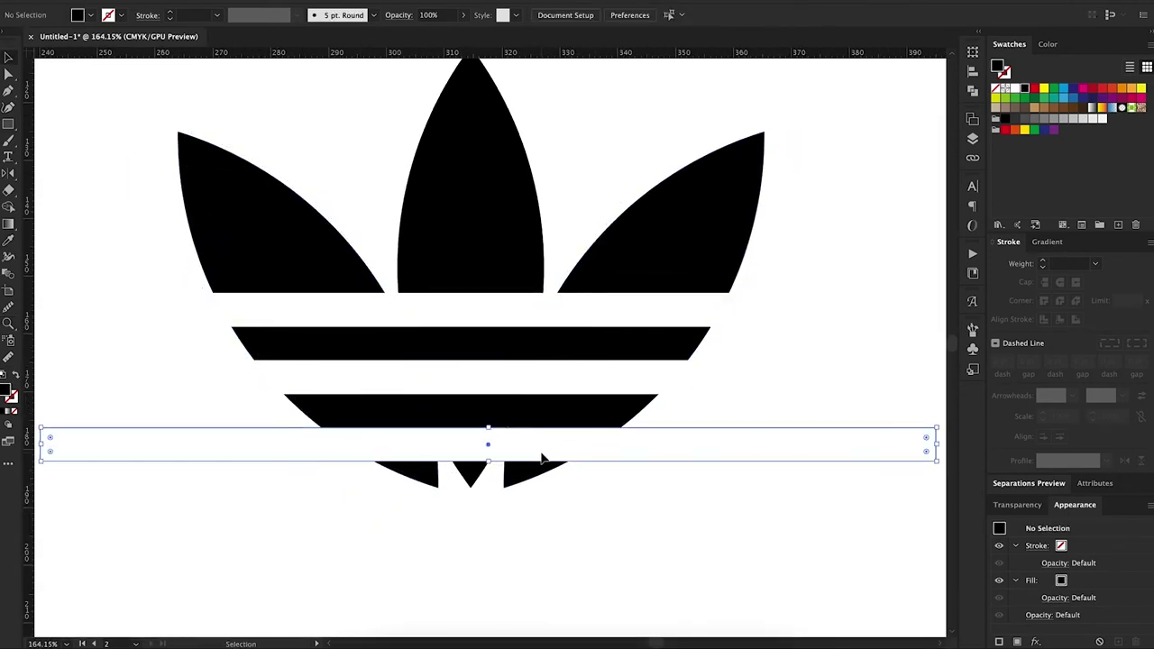
drag(543, 458, 587, 312)
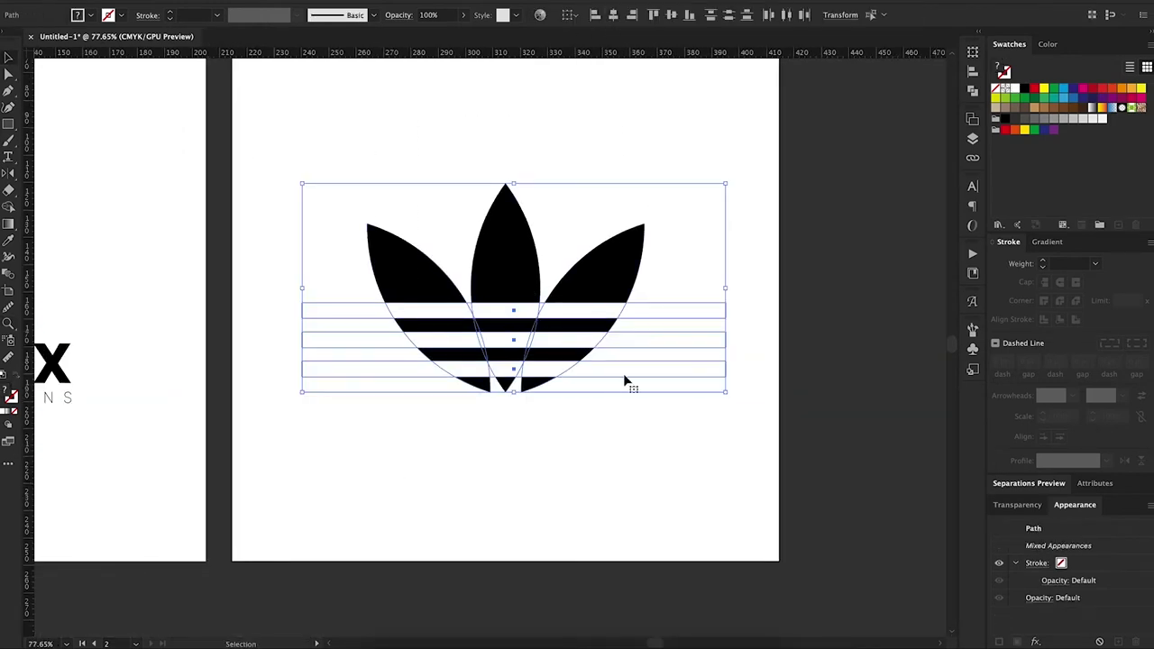
- Merge the stripe areas with Shape Builder to cut stripes through the leaves
key(shift+m)
drag(712, 312, 371, 326)
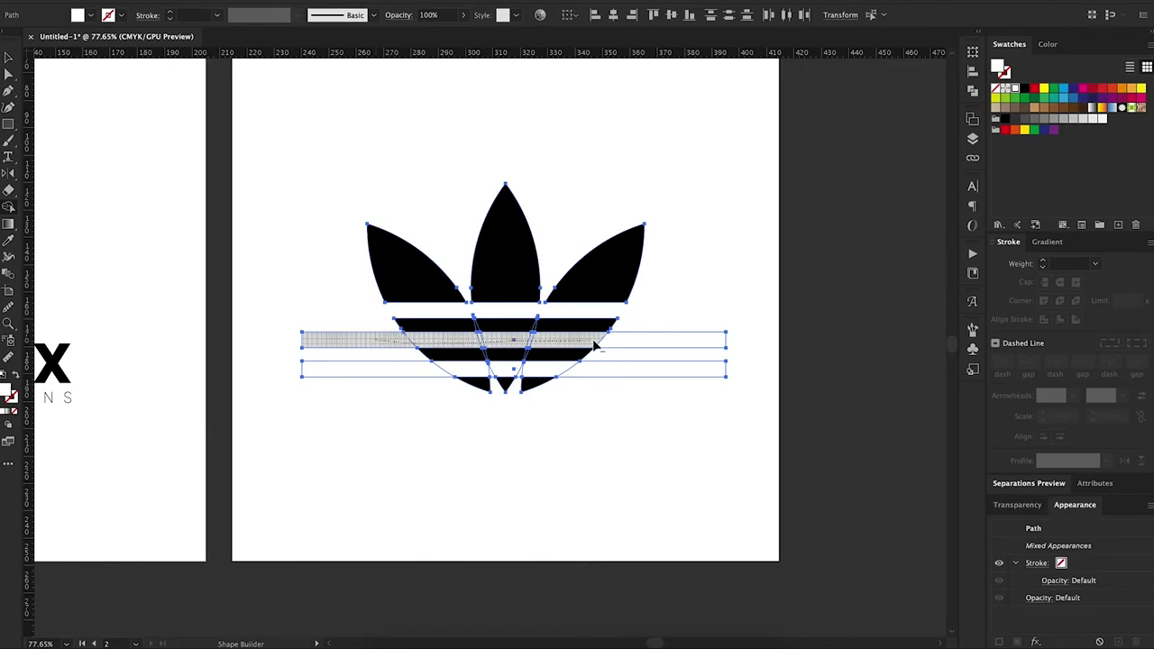
drag(595, 346, 727, 343)
drag(305, 368, 726, 369)
key(v)
click(973, 90)
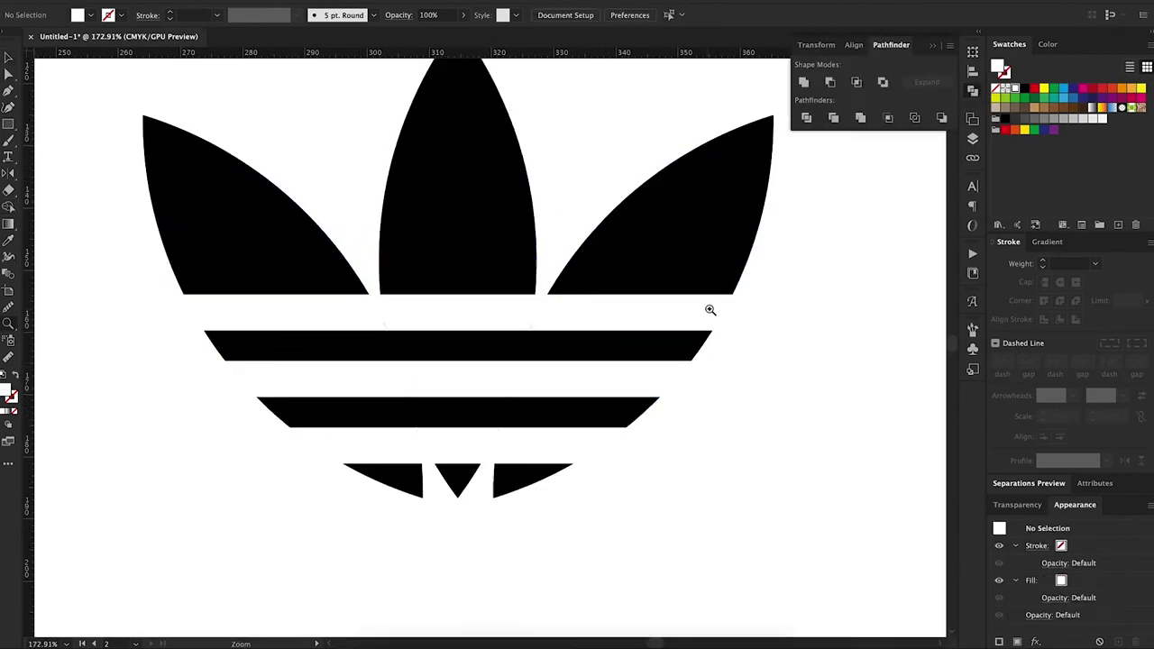
- Select and inspect the cut pieces around the top and second stripes
scroll(709, 309, up, 4)
click(357, 335)
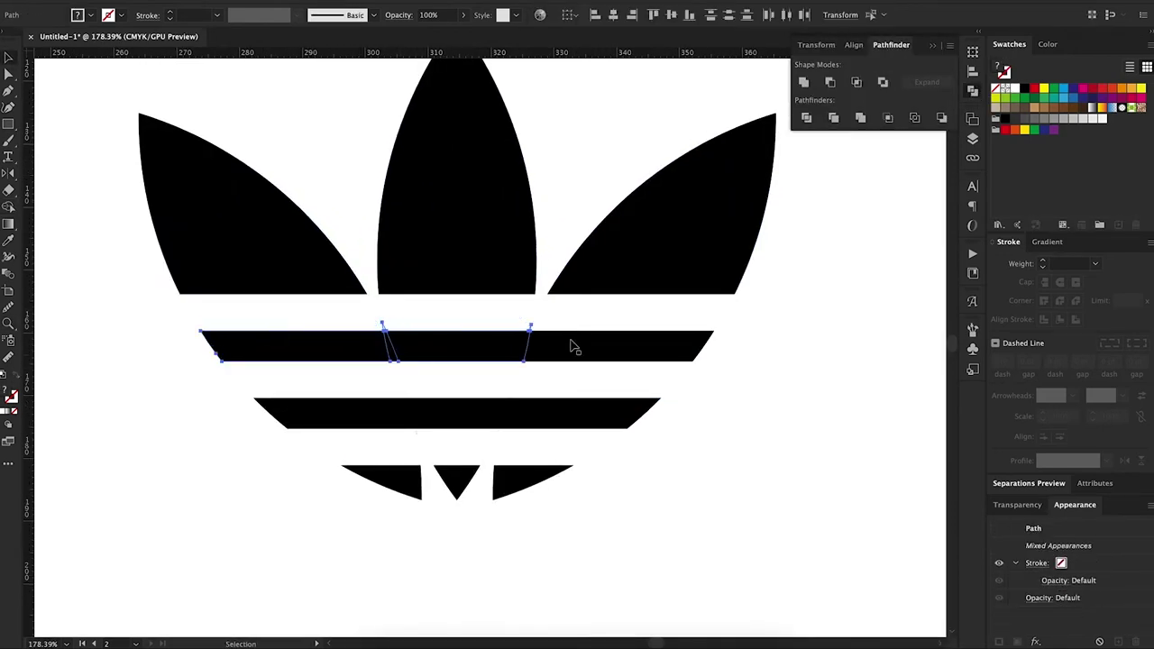
key(ctrl+a)
drag(555, 448, 418, 437)
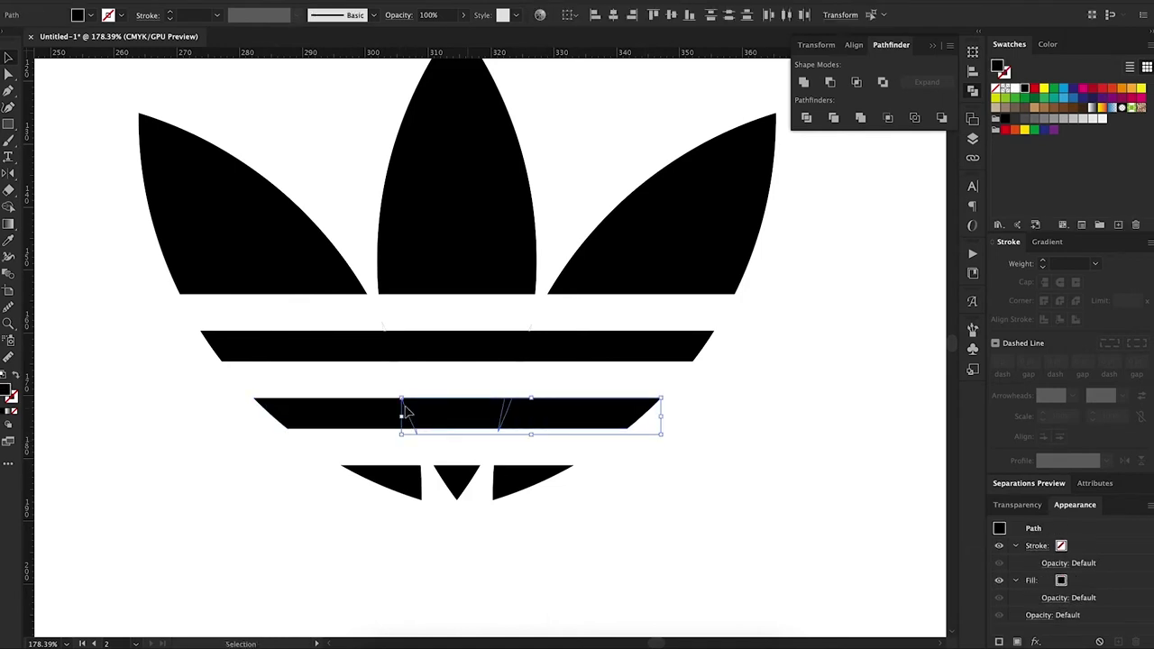
scroll(458, 446, up, 5)
scroll(559, 416, down, 10)
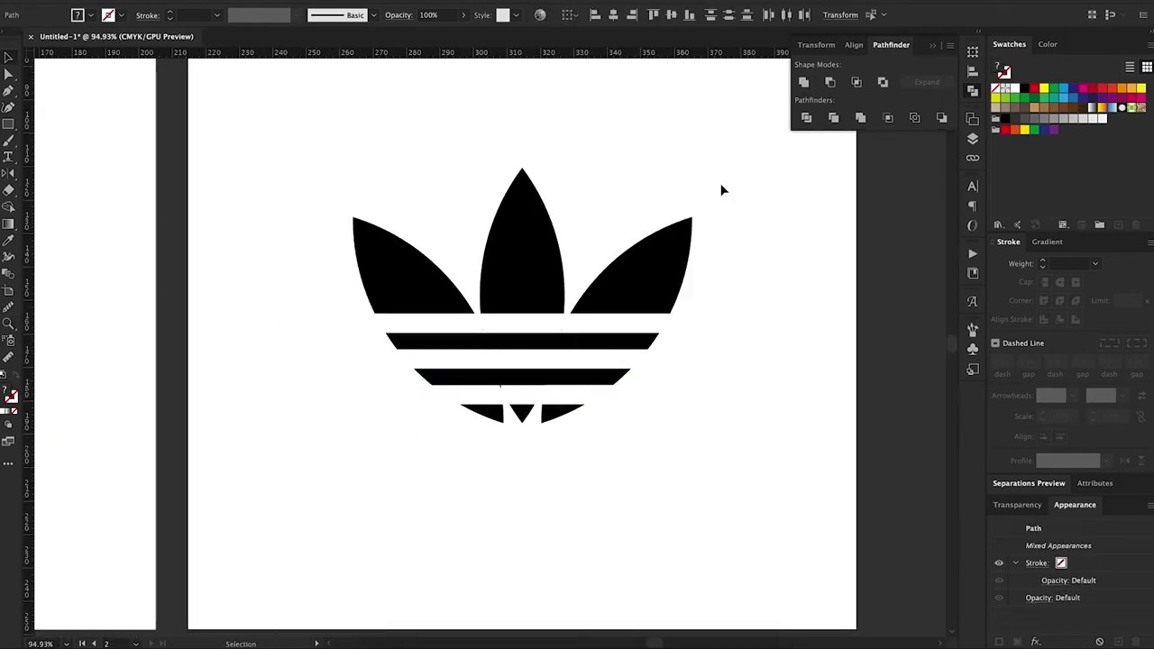
scroll(561, 350, up, 5)
click(338, 346)
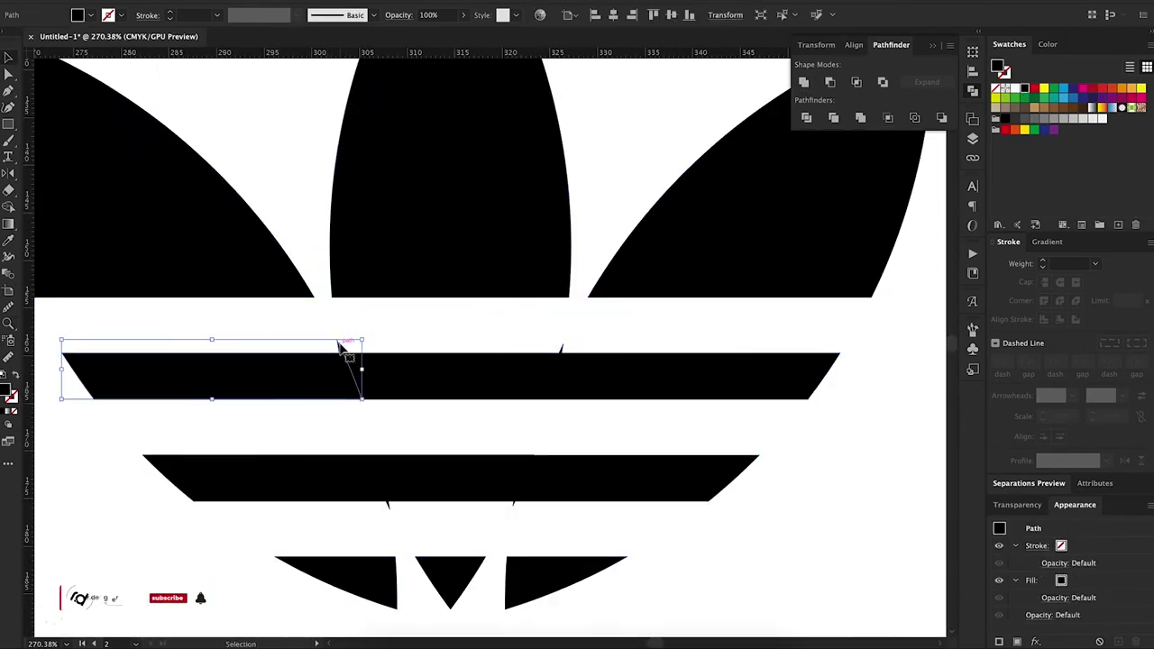
key(ctrl+shift+a)
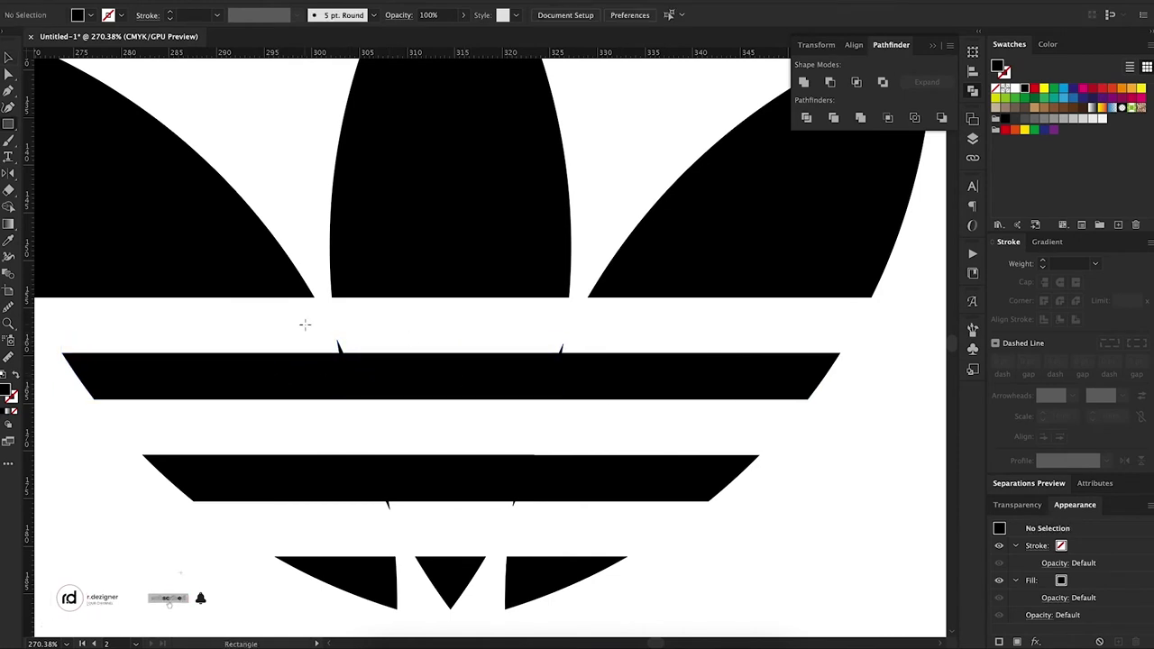
- Trim the top stripe's upper edge with a rectangle, then delete a stray anchor on the third stripe
drag(305, 325, 604, 352)
shift+click(577, 381)
key(shift+m)
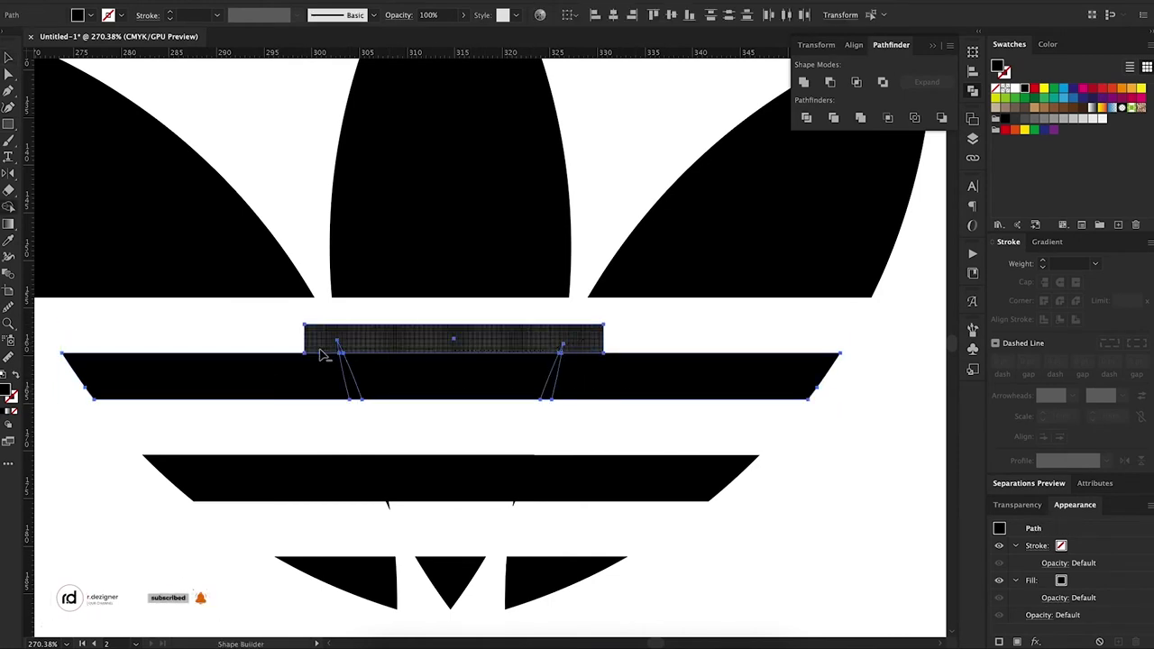
alt+click(320, 347)
key(p)
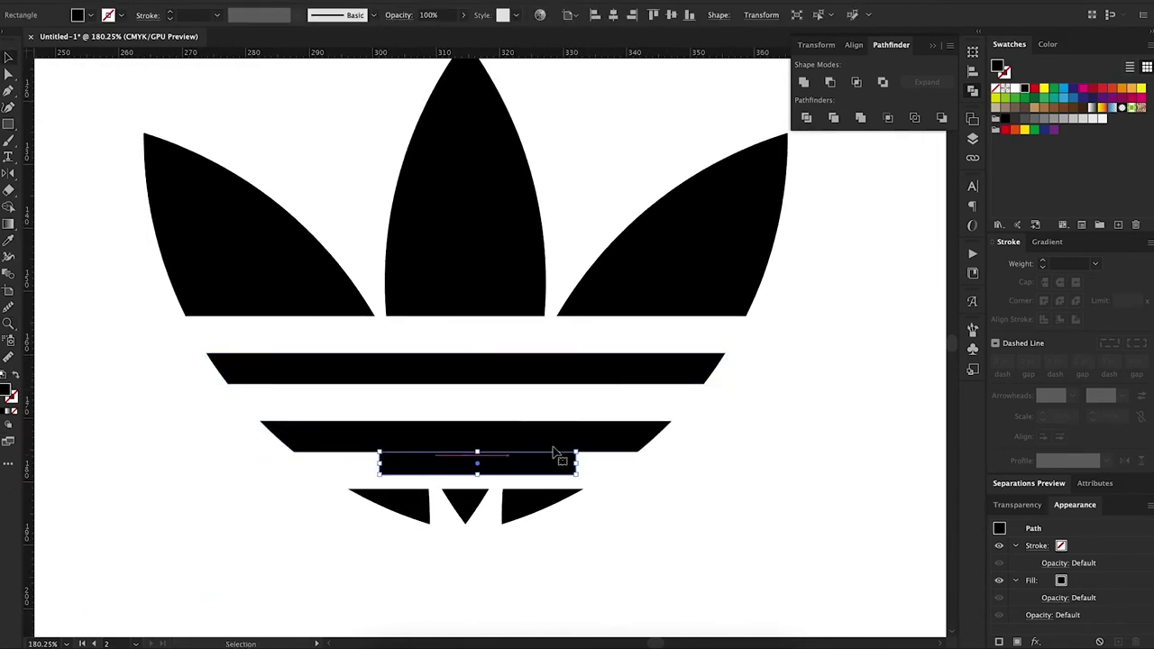
key(ctrl+z)
click(518, 422)
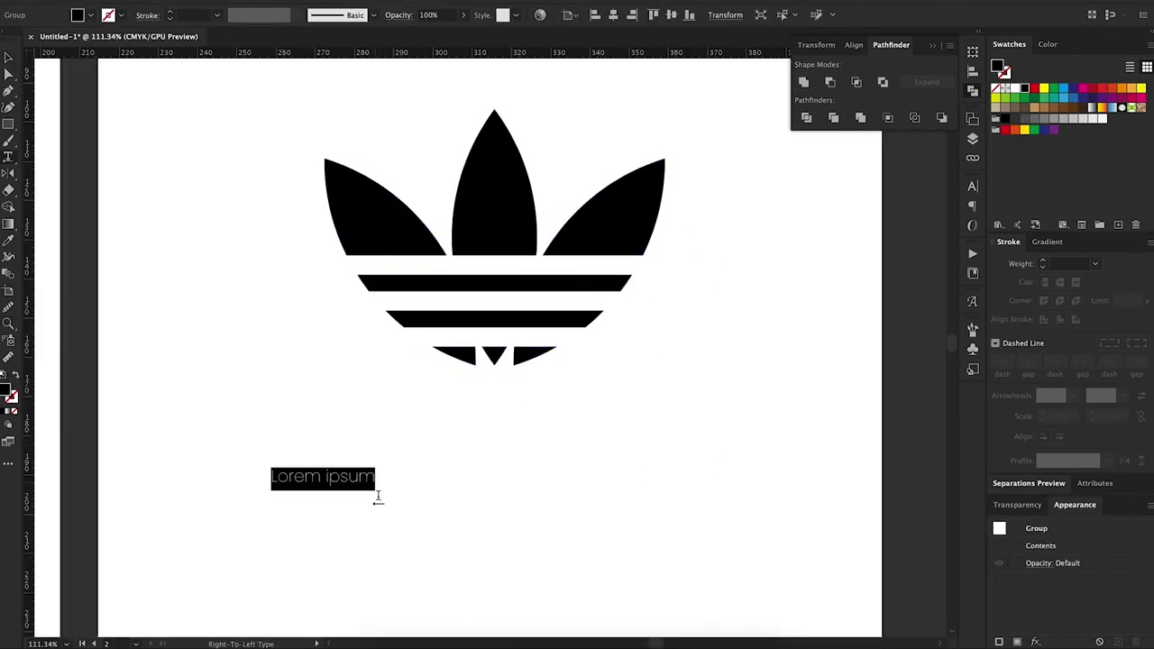
- Replace the placeholder text with 'adidas' and centre it under the trefoil
double_click(511, 457)
key(ctrl+a)
text(adi)
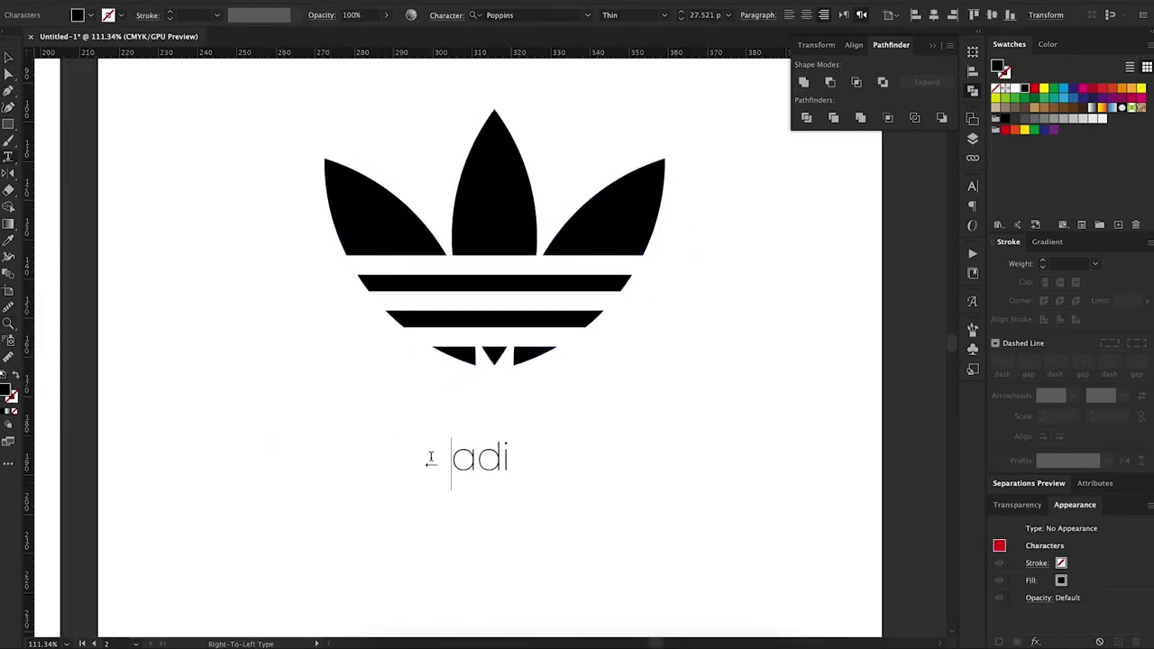
key(Escape)
drag(712, 455, 371, 428)
- Try Caviar Dreams Bold as the wordmark's font
click(664, 15)
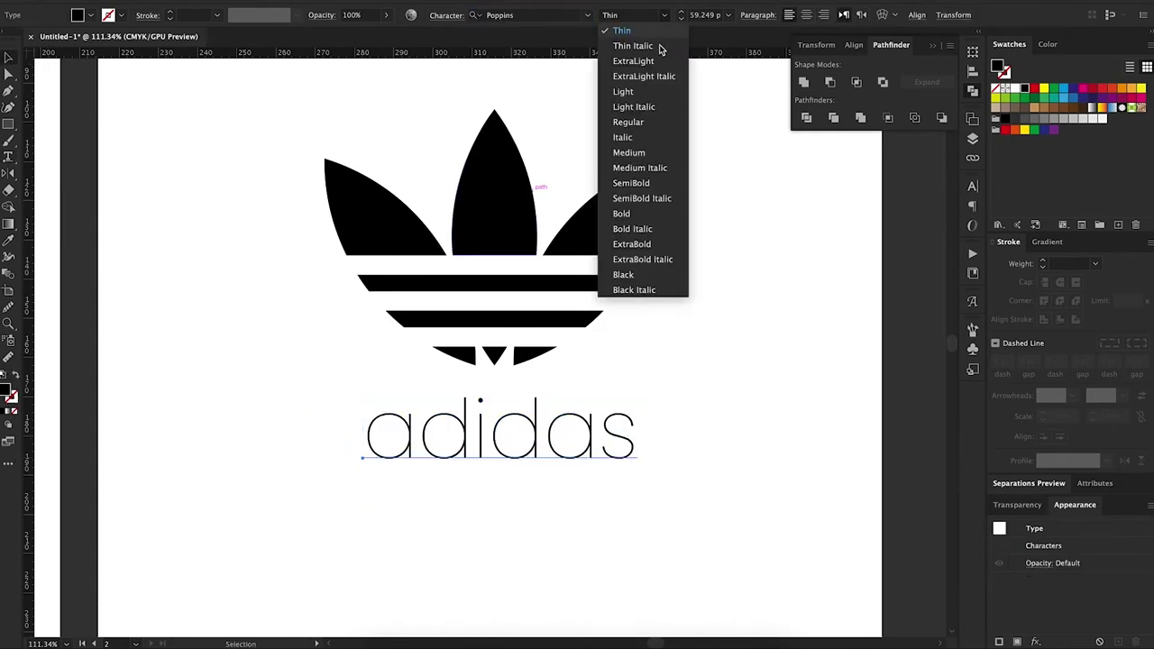
click(587, 14)
scroll(542, 180, up, 10)
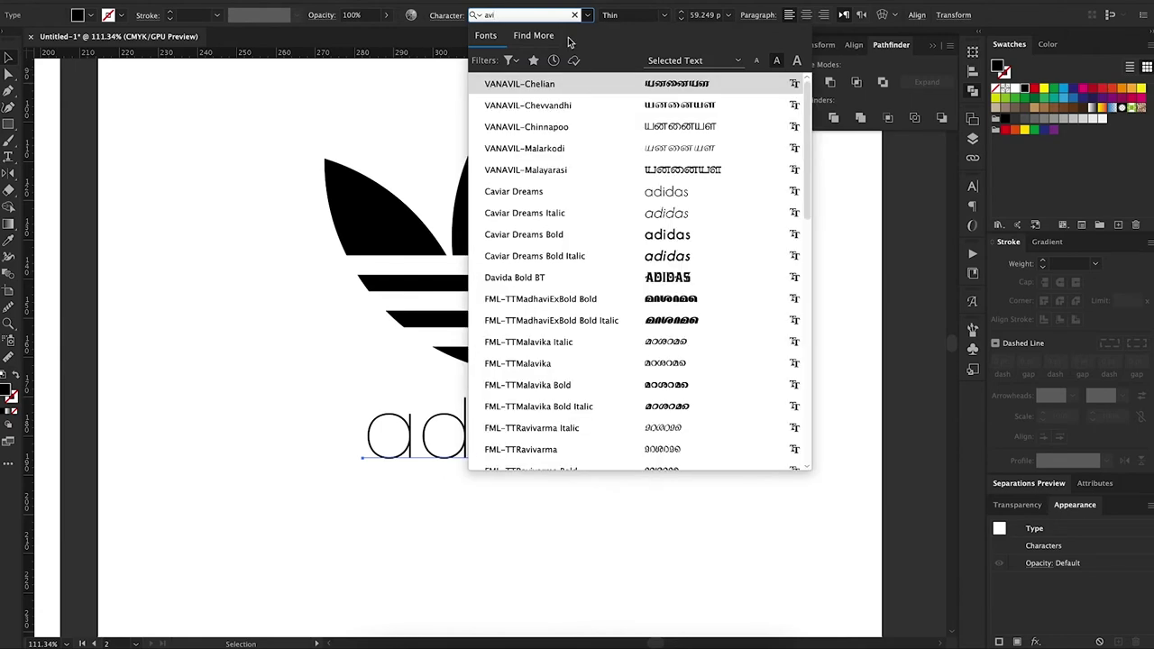
click(542, 243)
- Search fonts for 'avi' and try AvantGarde and heavier Avenir weights on the wordmark
click(523, 14)
text(avi)
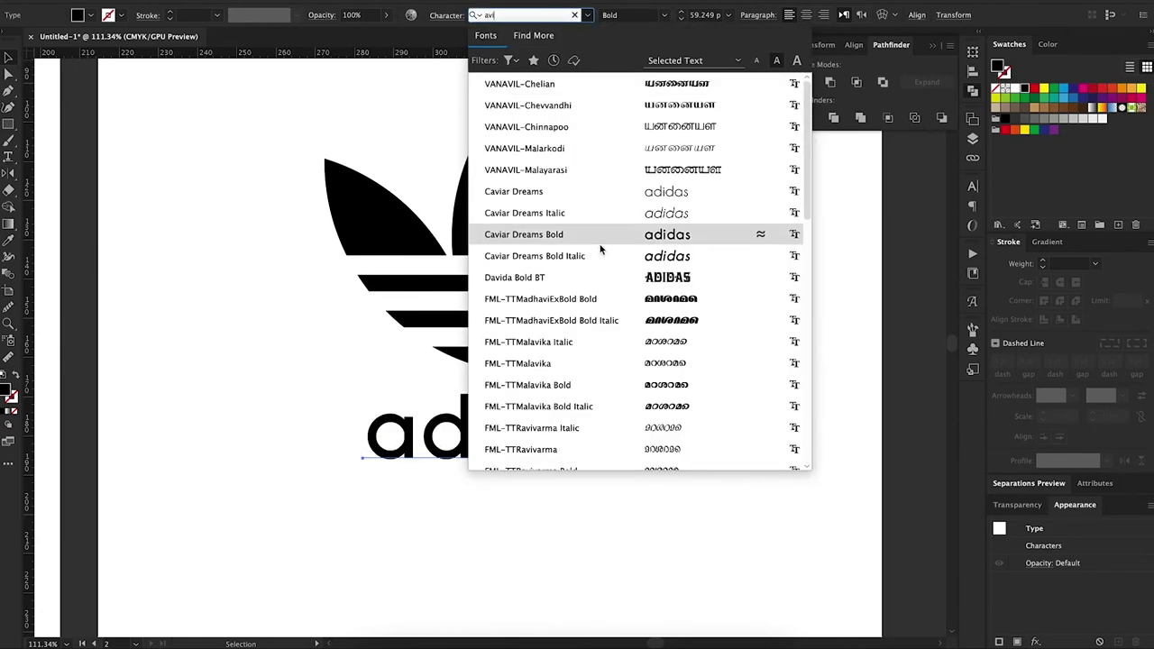
scroll(623, 324, down, 1)
scroll(644, 271, up, 5)
scroll(644, 271, up, 5)
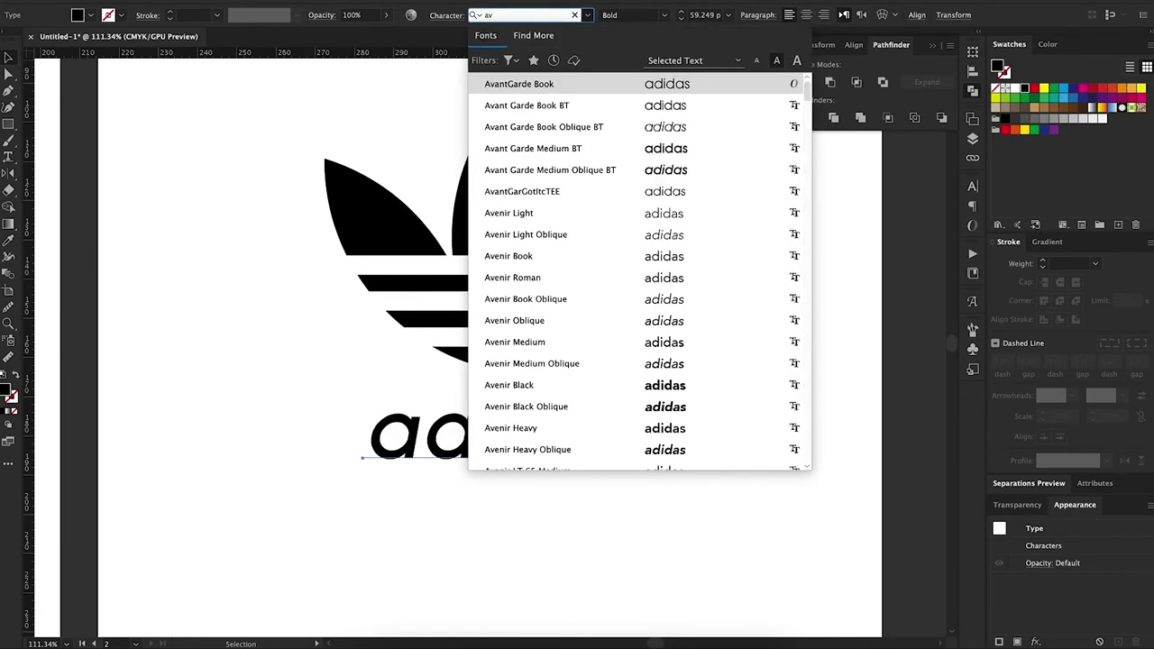
click(649, 153)
click(664, 15)
click(523, 15)
key(Down)
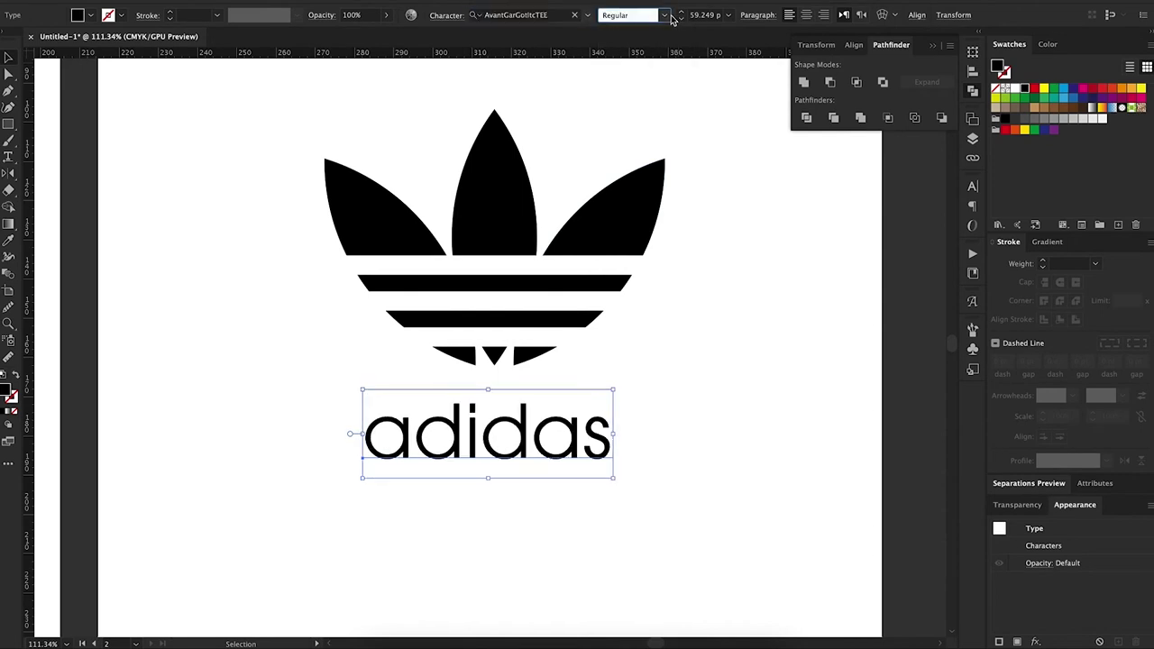
key(Down)
click(664, 14)
- Search fonts for 'av' and apply AvantGarde Book to the wordmark
click(523, 15)
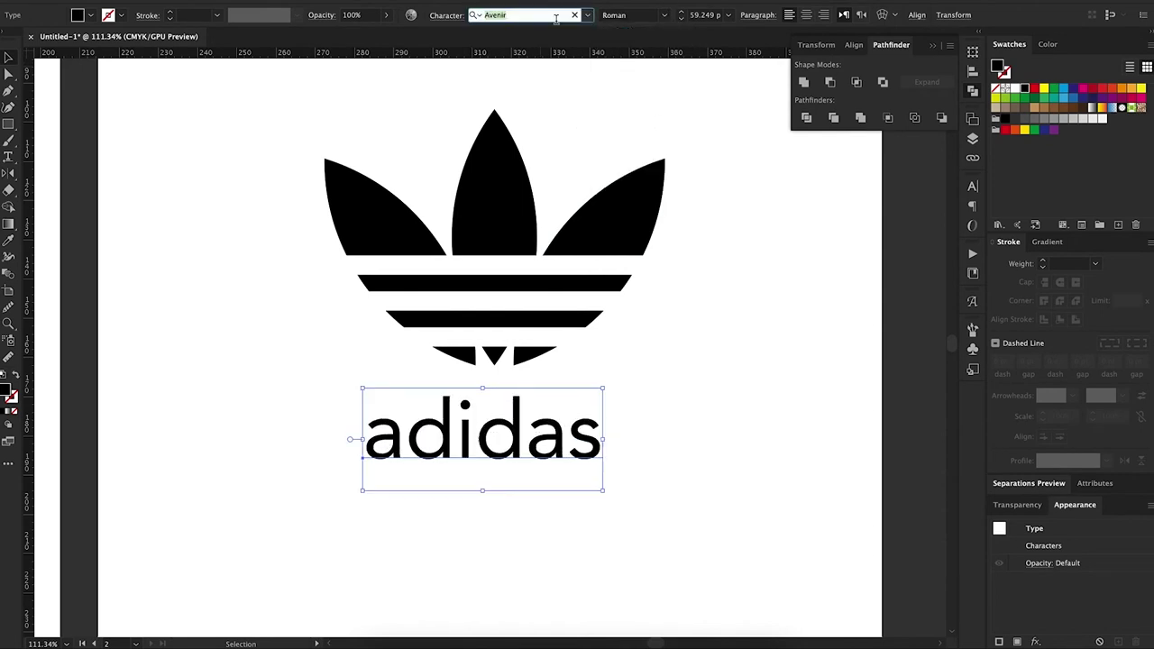
text(av)
scroll(647, 250, down, 5)
scroll(648, 255, down, 2)
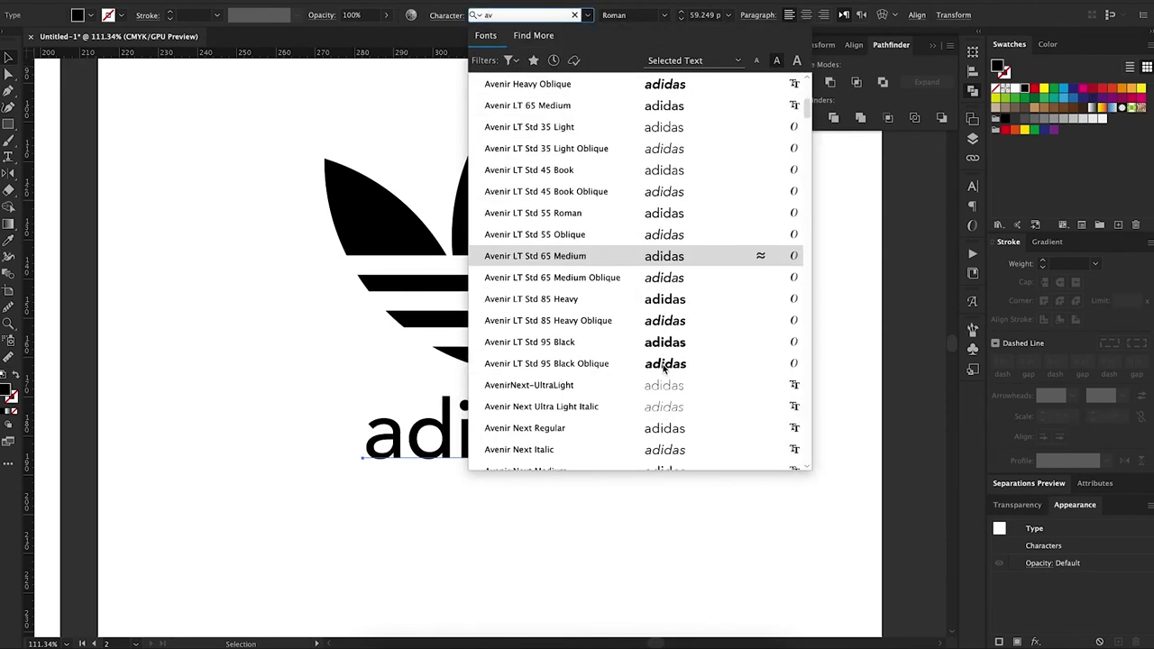
scroll(650, 322, down, 2)
scroll(654, 427, down, 2)
scroll(667, 433, down, 5)
scroll(667, 433, up, 10)
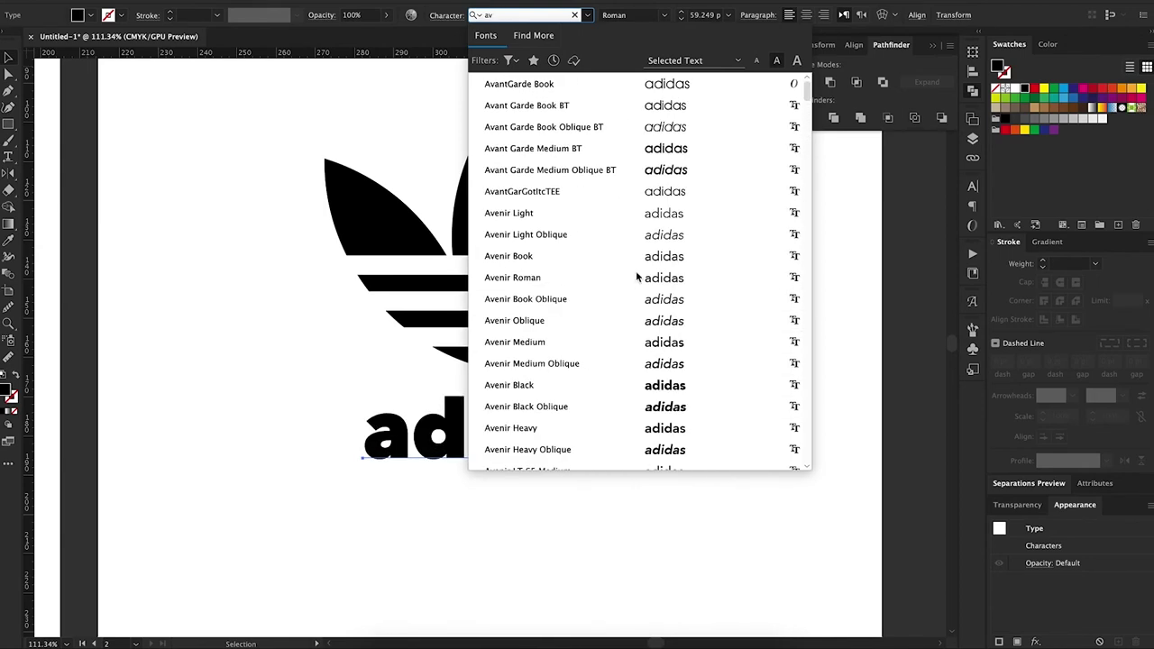
click(664, 82)
click(659, 14)
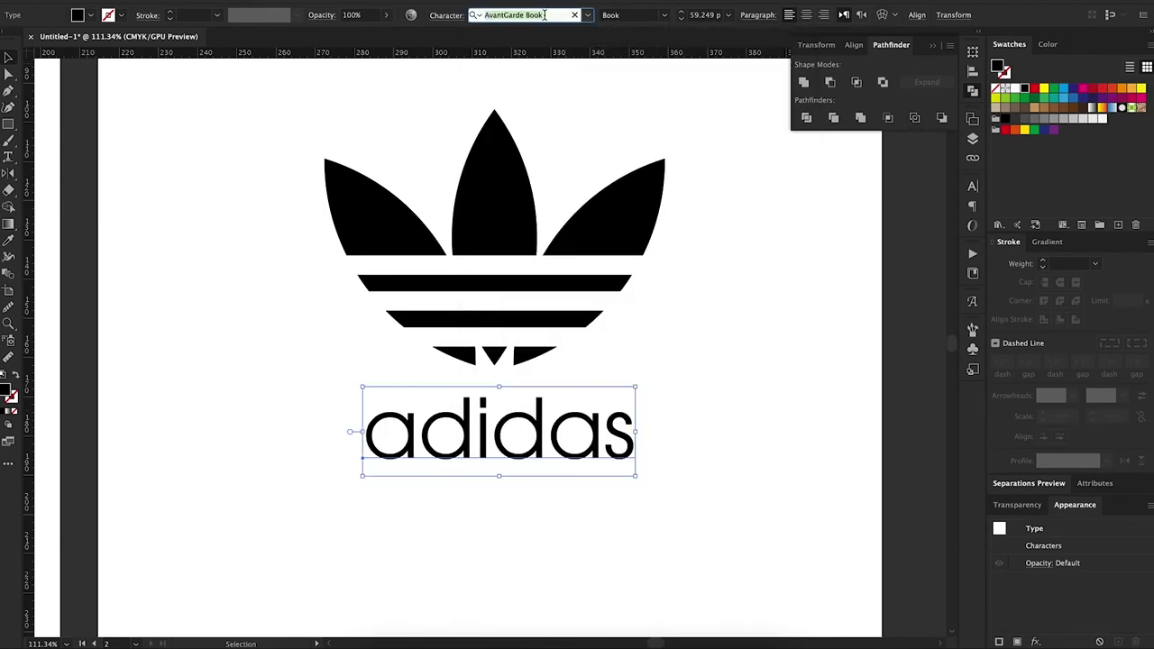
- Set the wordmark to AvantGarGotItcTEE in the Bold style
click(664, 15)
click(622, 26)
click(664, 14)
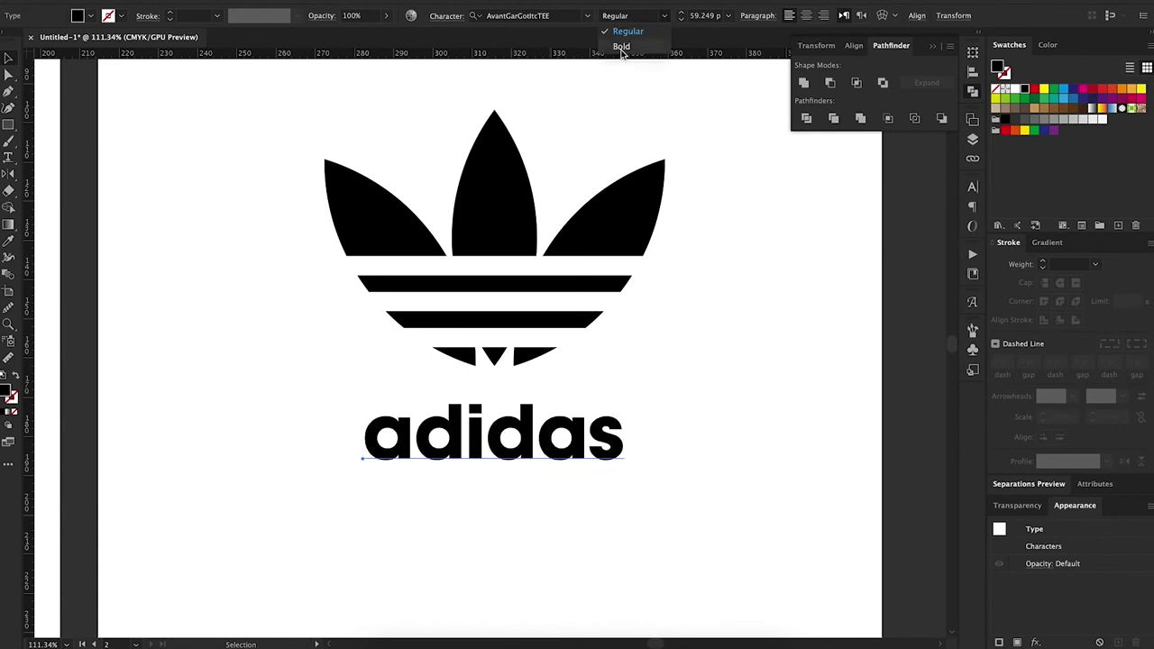
click(621, 49)
click(615, 458)
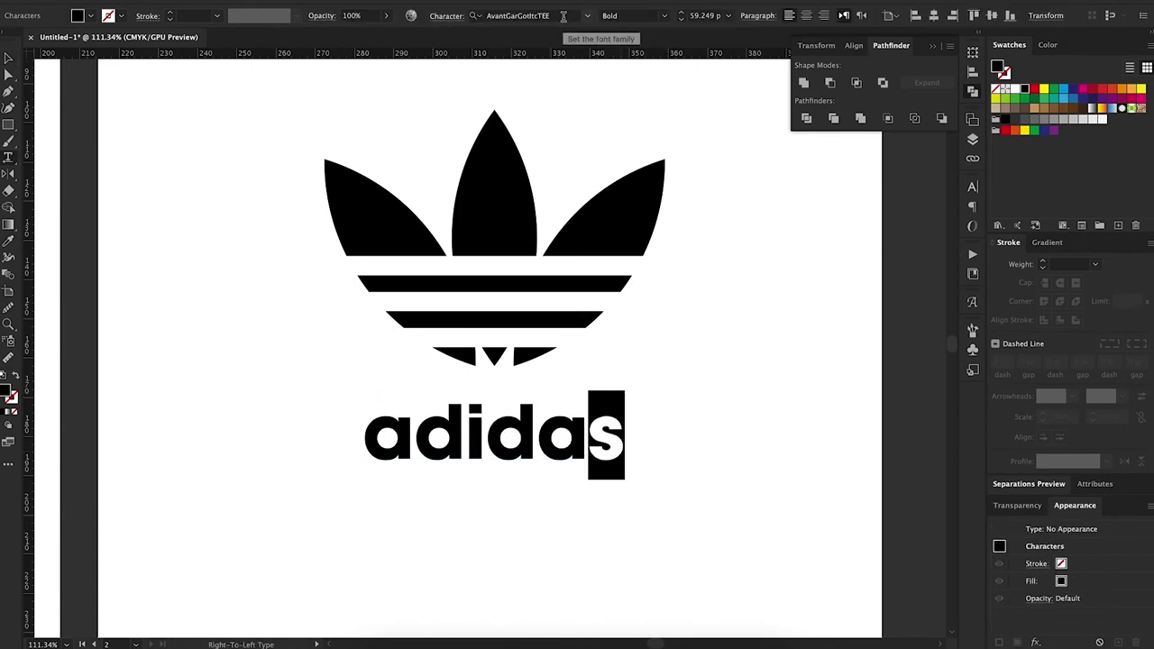
- Enlarge the adidas wordmark and move it beneath the trefoil
click(563, 15)
key(Escape)
drag(626, 390, 664, 377)
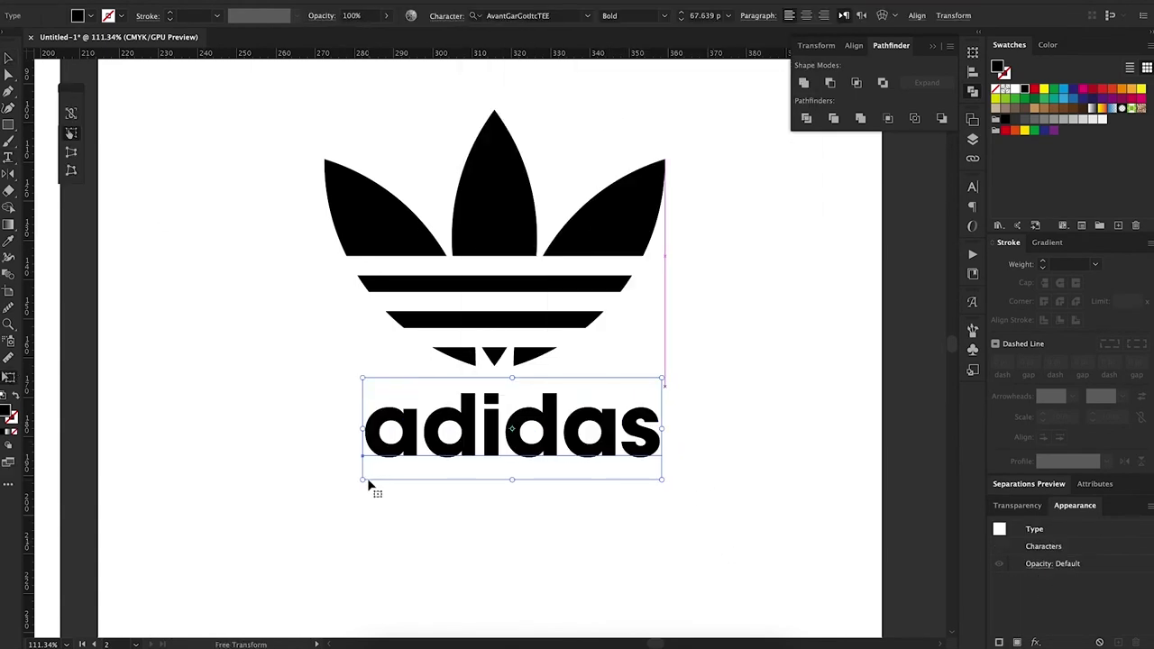
drag(526, 451, 526, 462)
click(853, 45)
- Centre-align the wordmark with the trefoil and group the two together
click(732, 304)
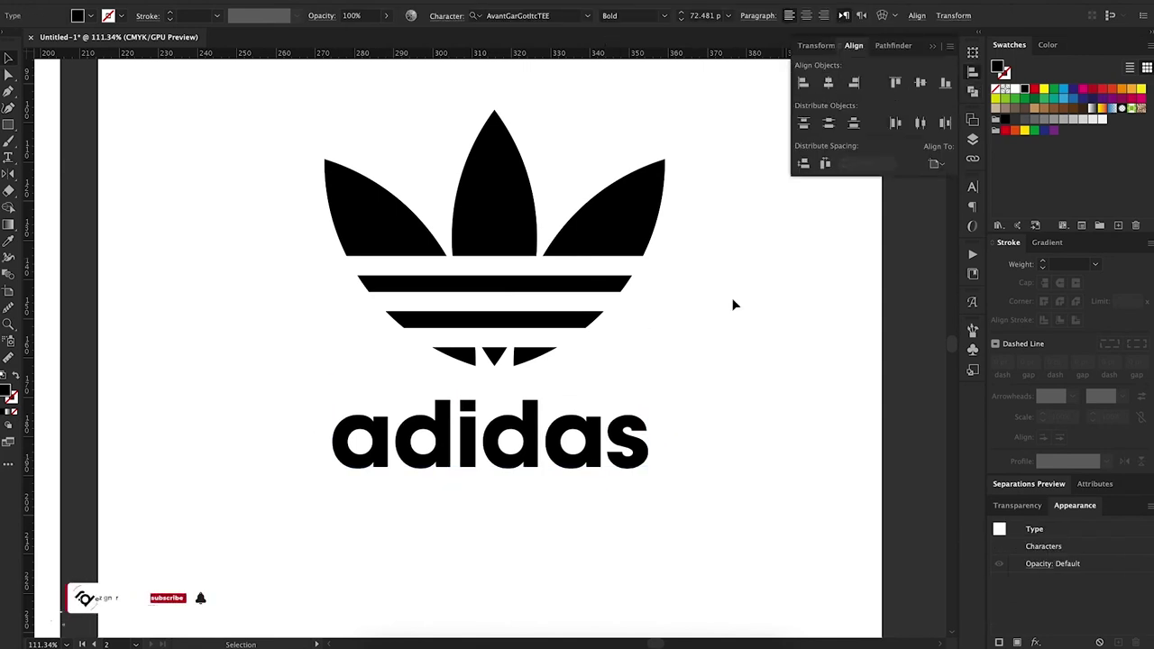
drag(704, 90, 298, 363)
click(298, 364)
scroll(325, 471, down, 3)
key(v)
click(537, 327)
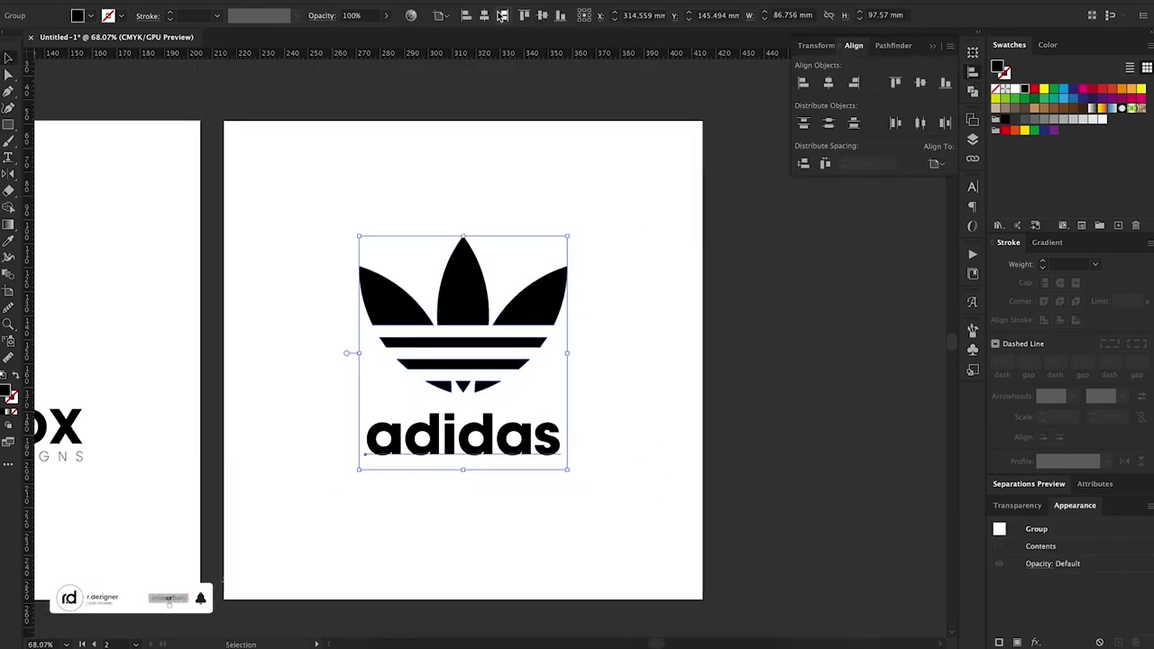
key(ctrl+shift+a)
- Draw a small black-outlined circle just right of the final s
key(z)
drag(473, 384, 485, 388)
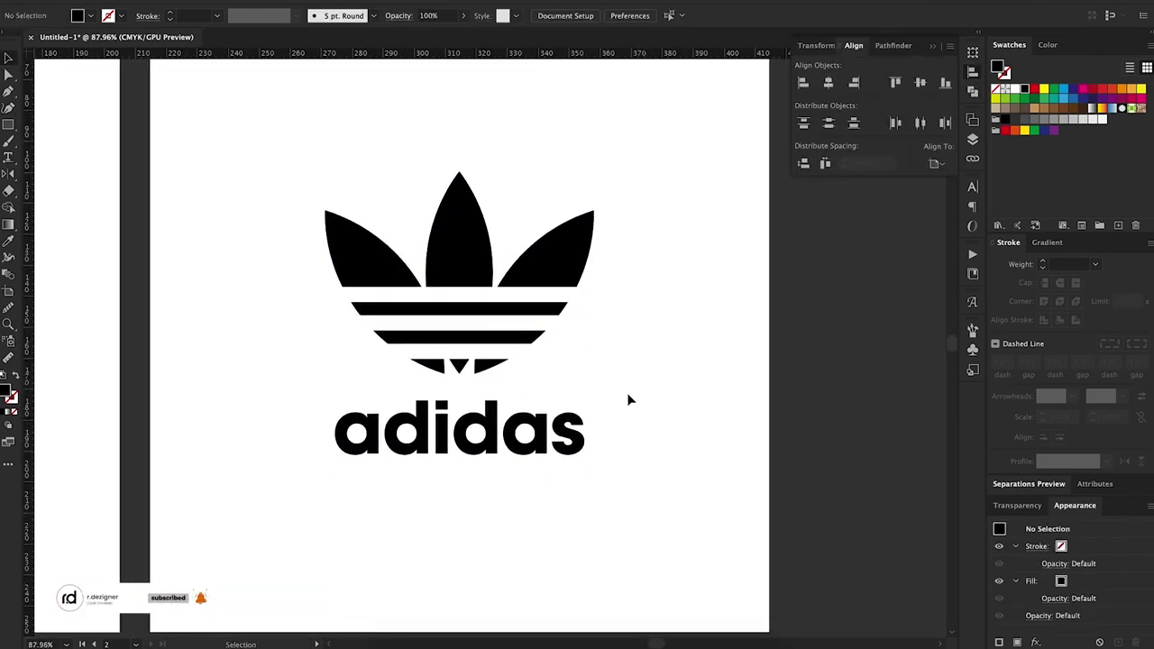
drag(586, 398, 588, 400)
key(z)
drag(621, 386, 837, 425)
key(shift+x)
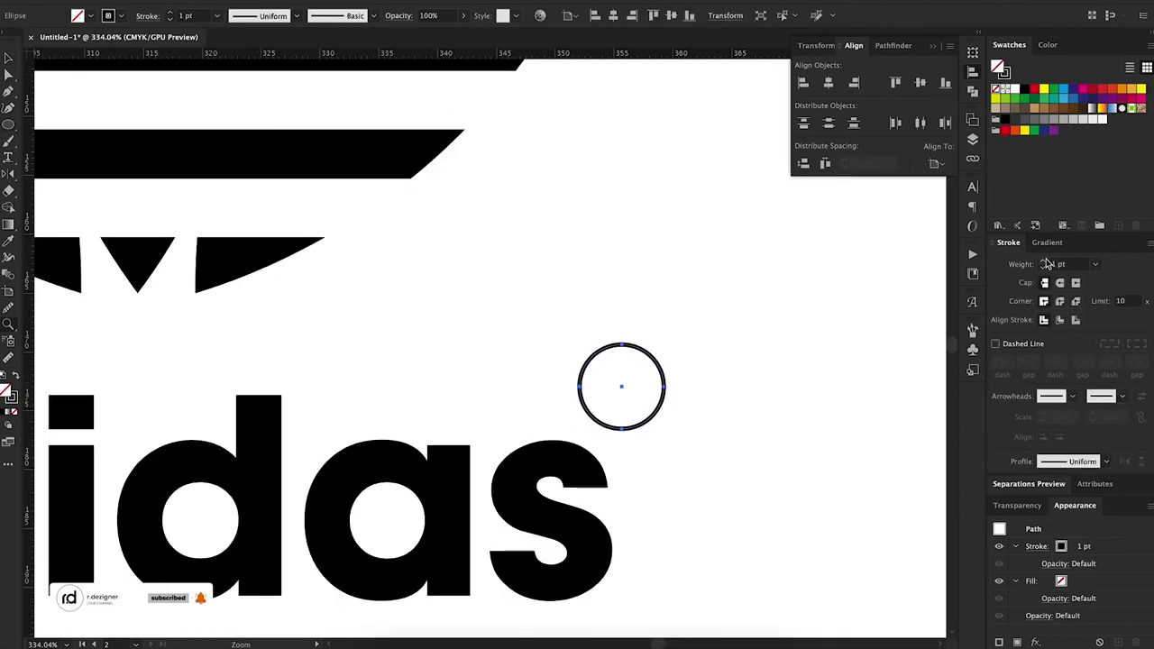
- Add an Arial Black R inside the circle and shrink the ® mark together
key(t)
click(622, 279)
text(R)
key(Escape)
click(510, 15)
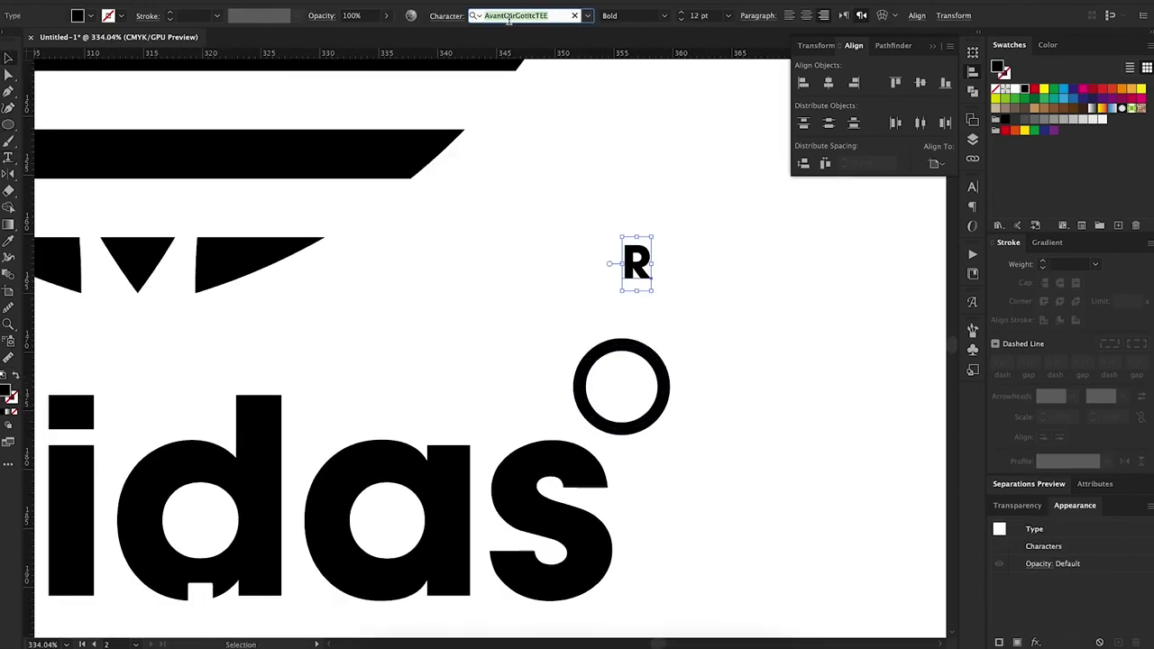
text(Ar)
click(519, 190)
drag(640, 293, 622, 388)
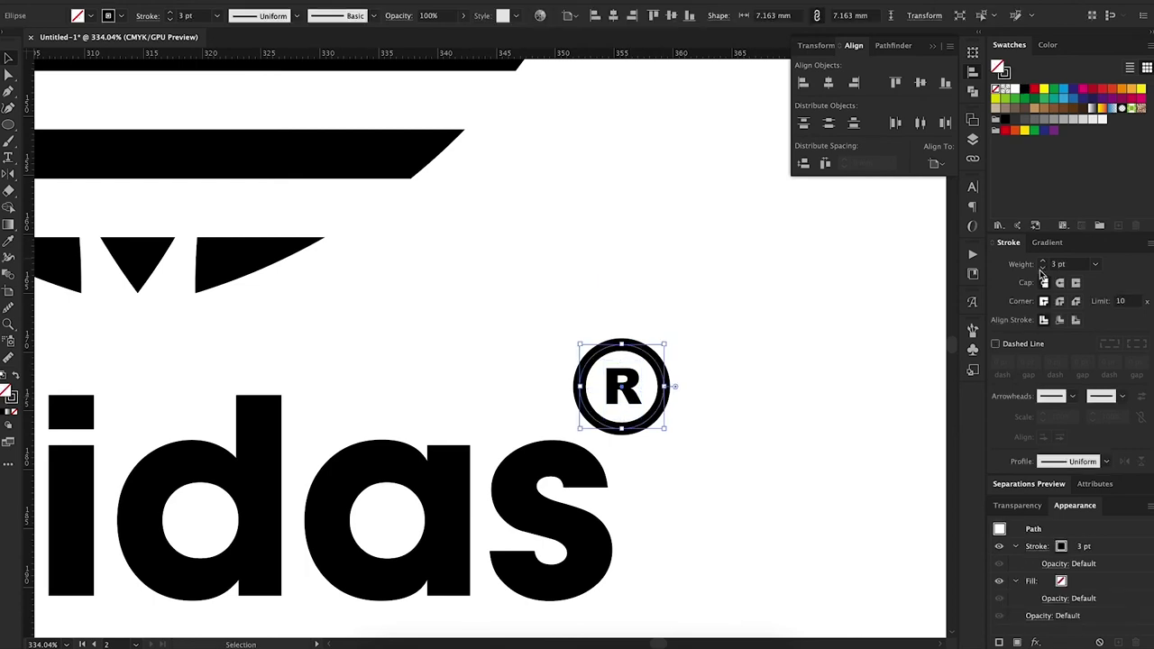
key(e)
drag(669, 435, 648, 411)
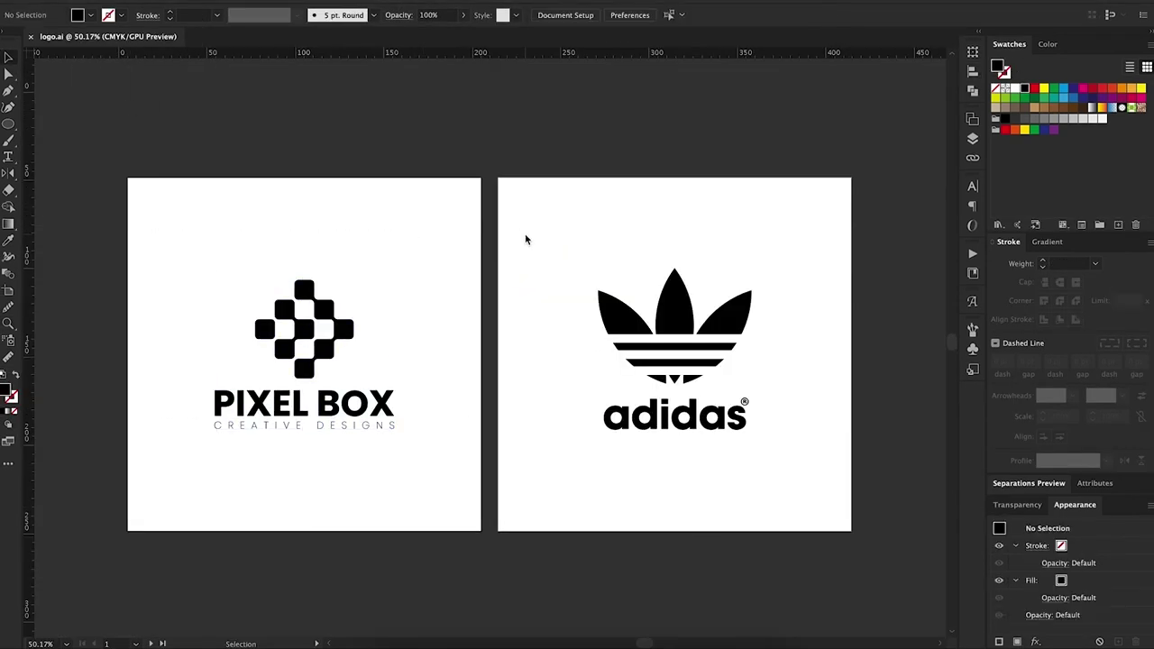
- Check the wood-wall mockup in Photoshop, then copy the whole adidas logo in Illustrator
click(304, 405)
click(228, 467)
click(414, 644)
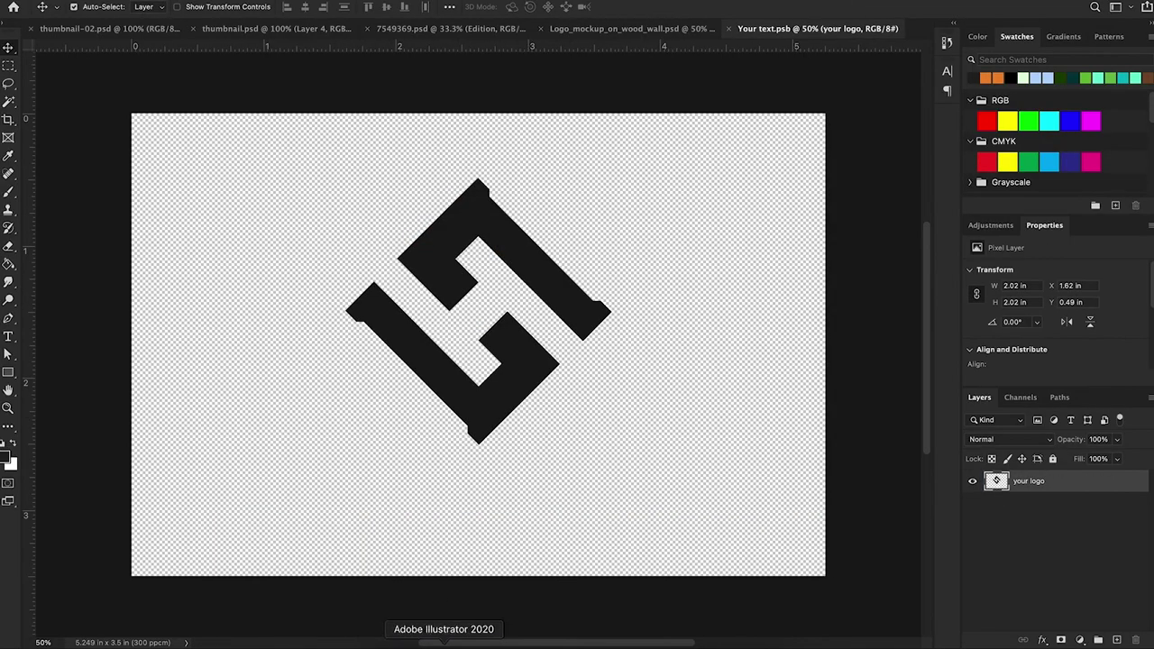
click(444, 642)
drag(565, 219, 801, 474)
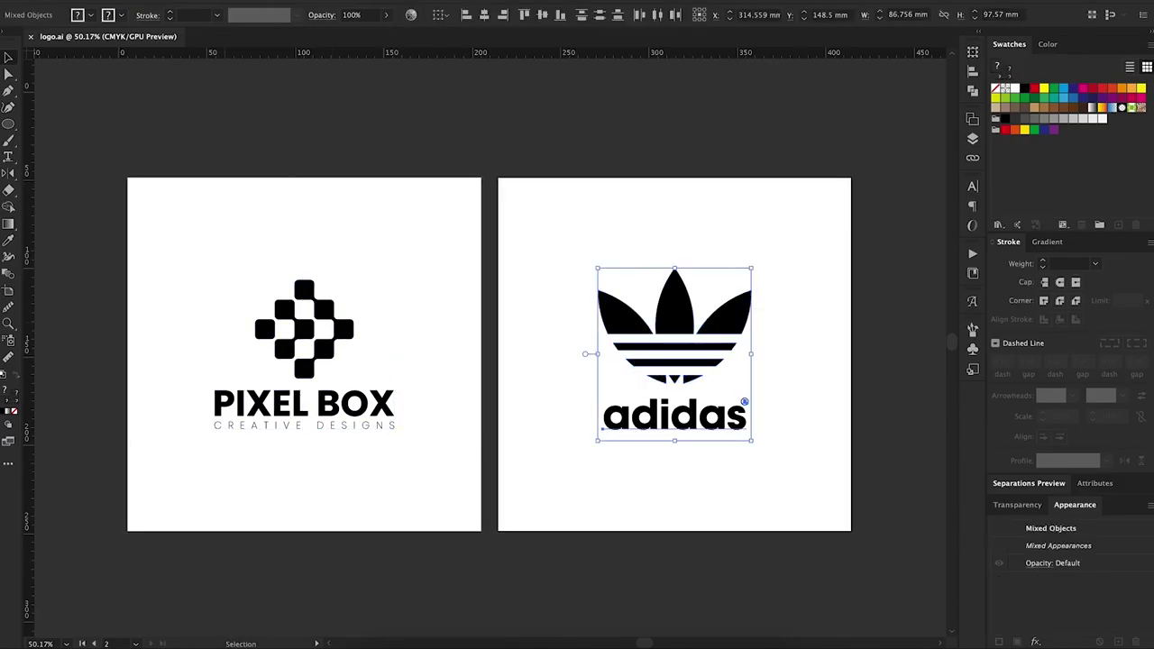
key(ctrl+c)
- Paste the adidas logo as pixels into the mockup's logo contents and scale it down
click(478, 642)
key(ctrl+v)
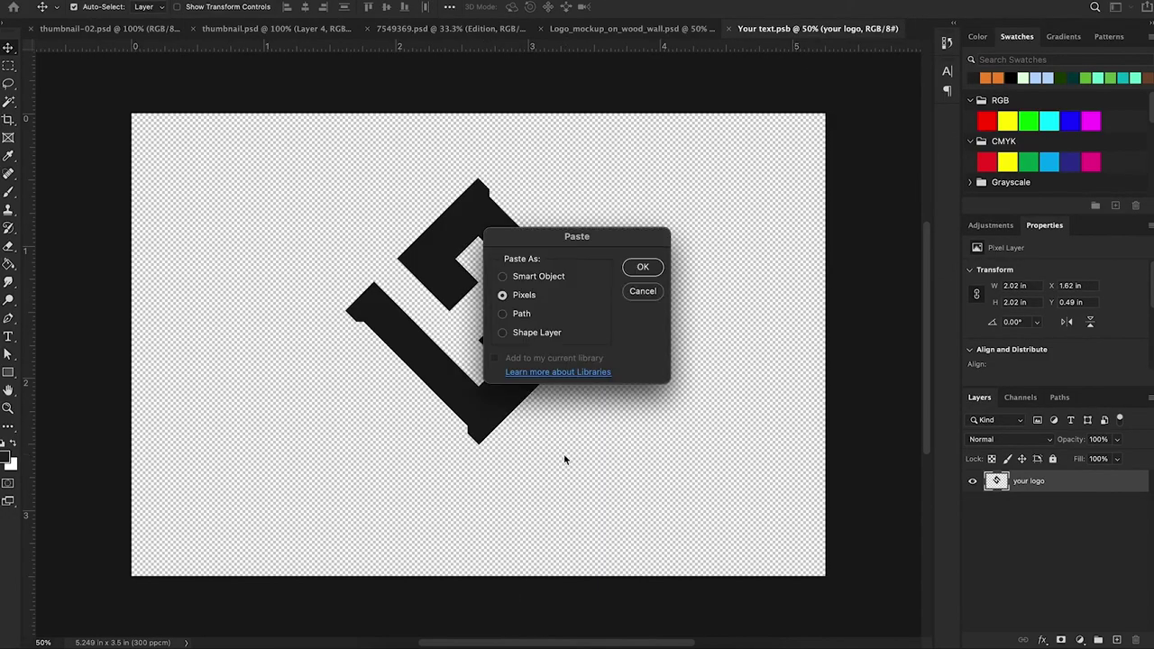
key(Return)
drag(686, 505, 569, 371)
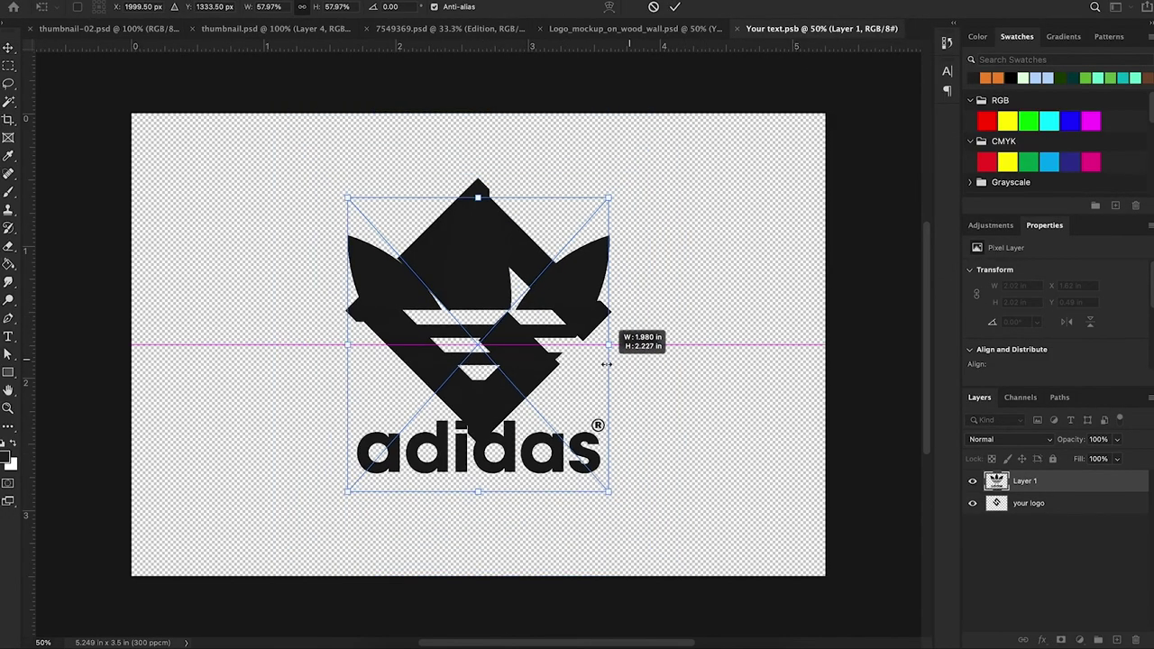
key(Return)
- Delete the old placeholder logo layer, then save and close the logo contents
click(1031, 502)
key(Delete)
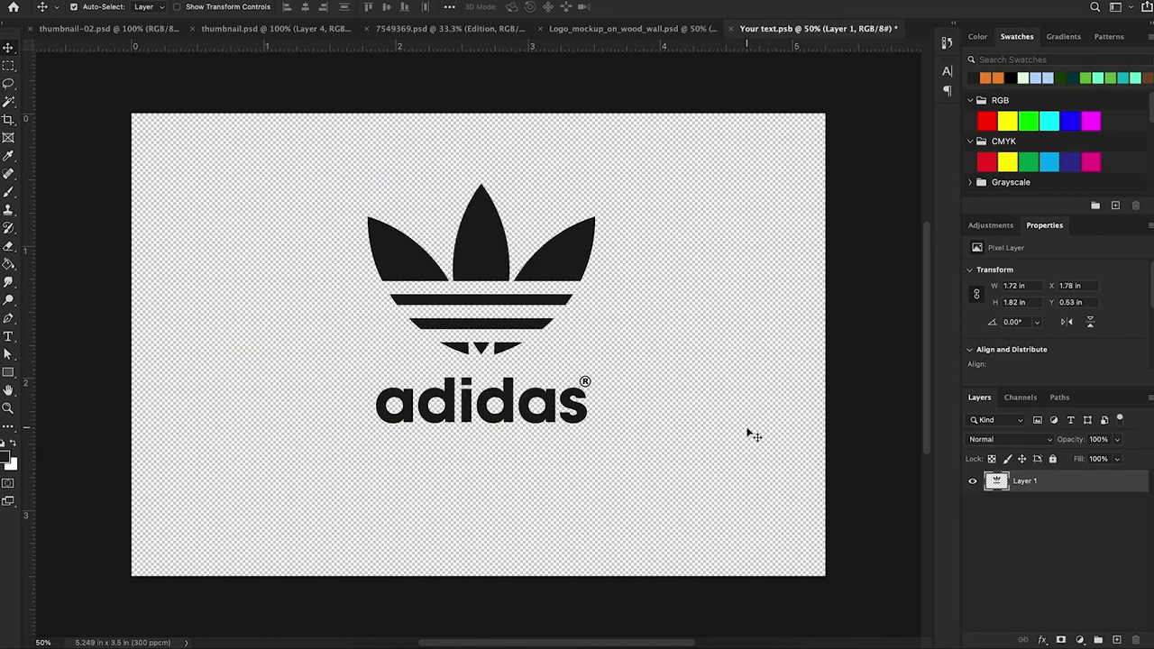
click(99, 0)
click(113, 106)
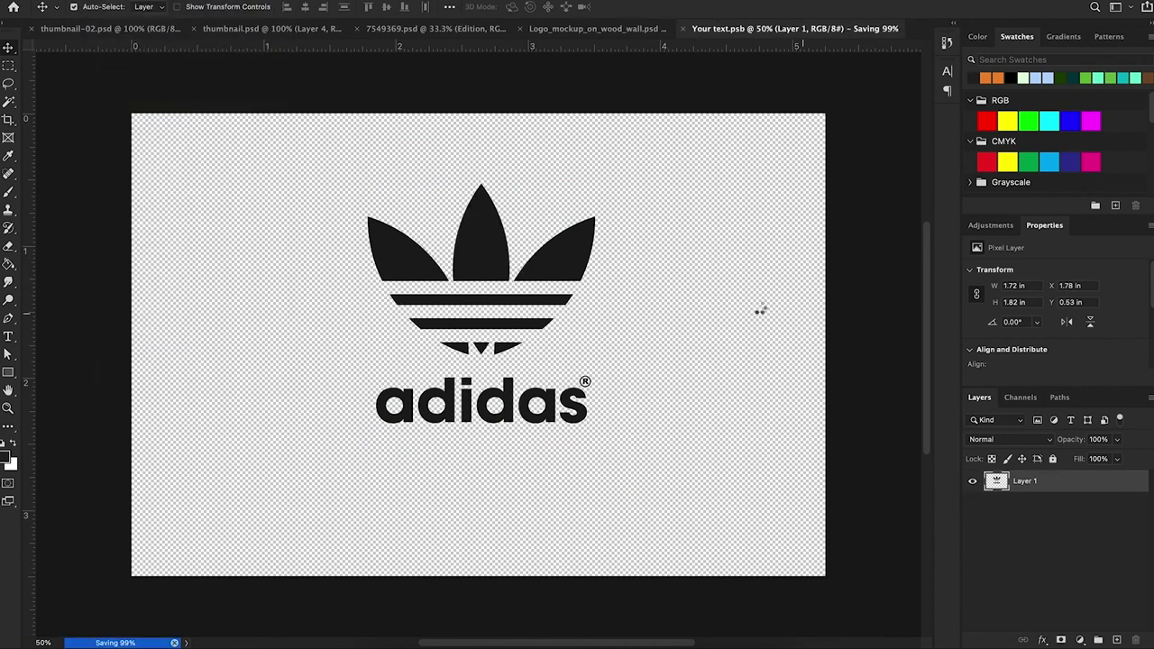
click(737, 29)
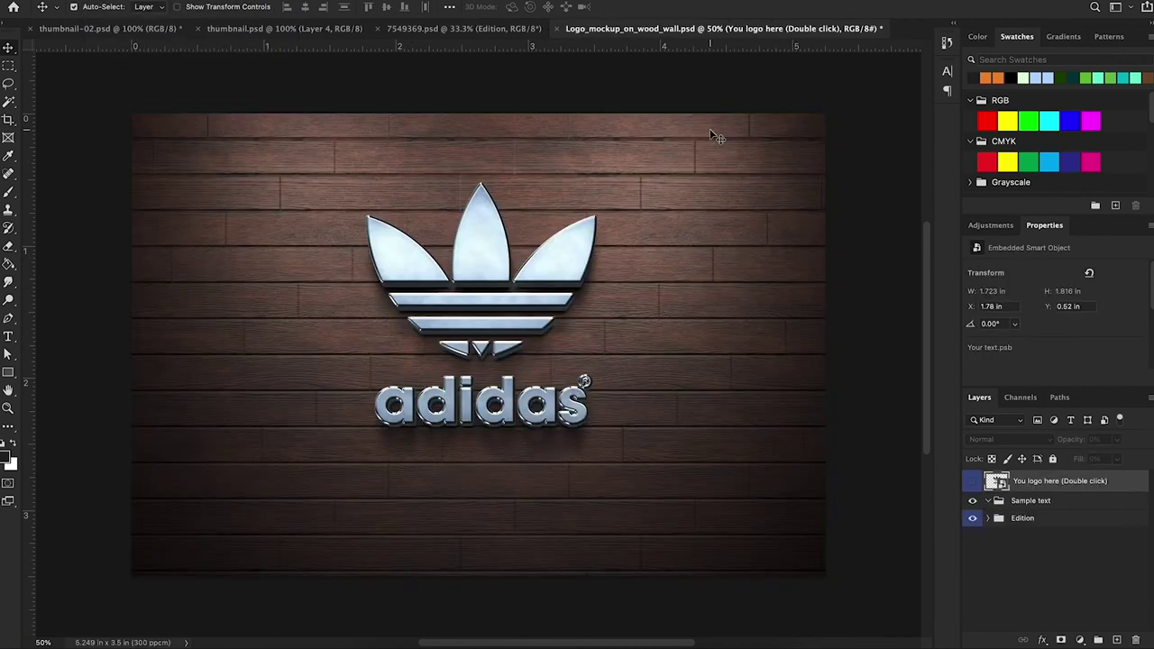
- In the copper mockup's logo contents, replace the sample logo with a resized PIXEL BOX logo
click(449, 28)
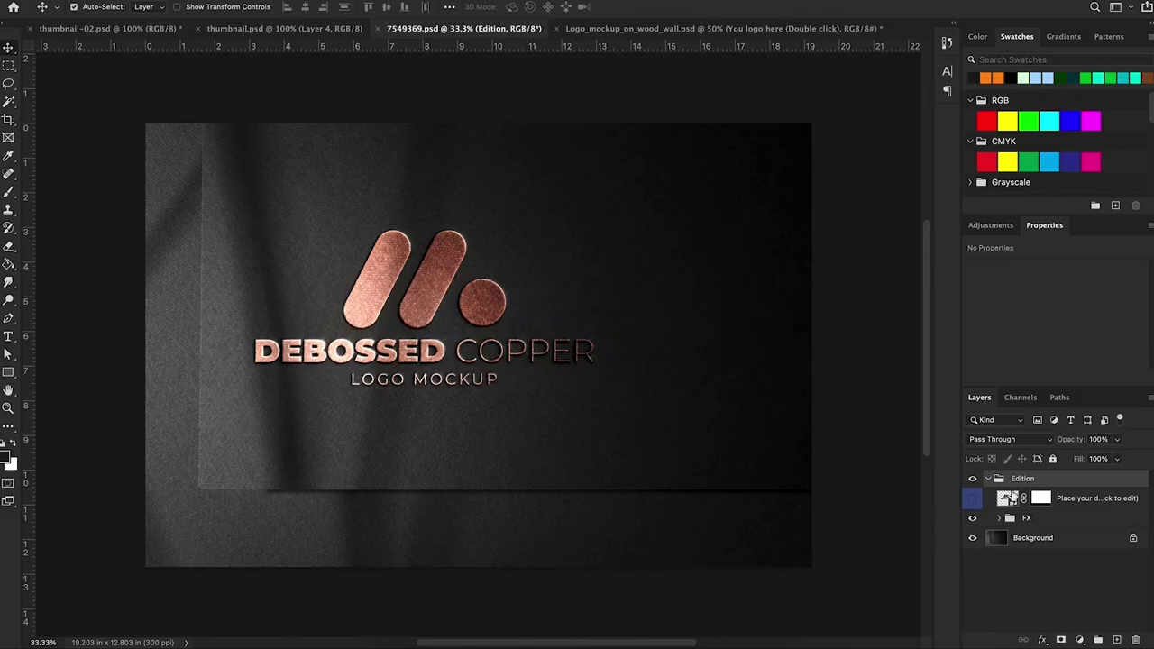
double_click(1009, 497)
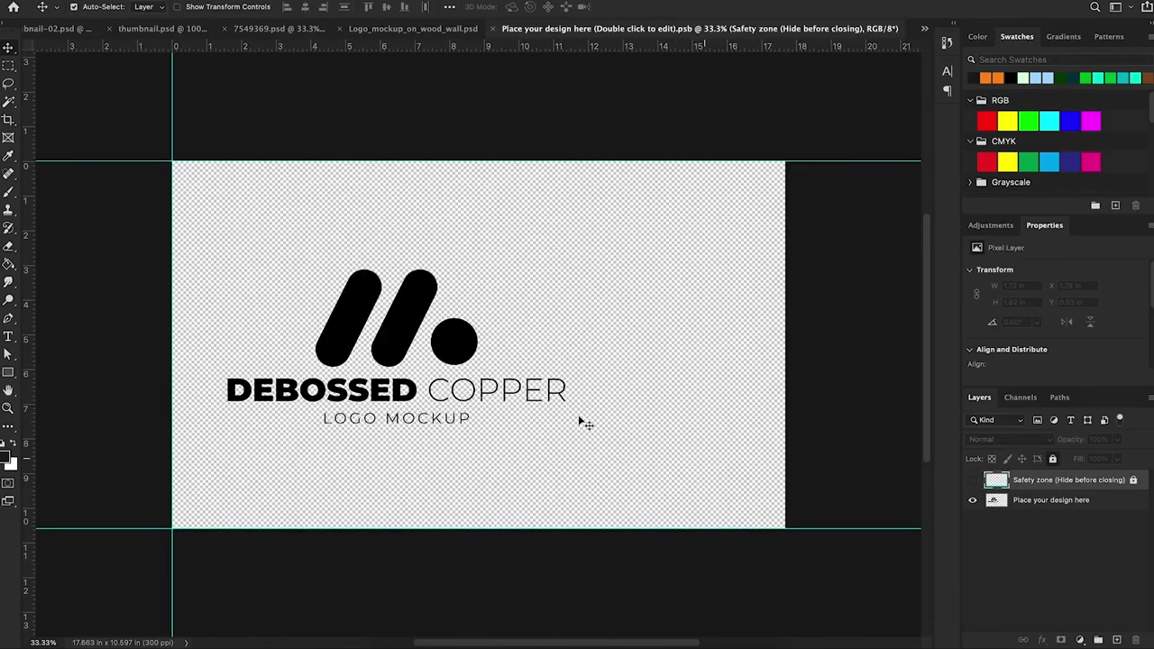
click(476, 359)
key(Delete)
key(ctrl+v)
key(Return)
drag(588, 371, 456, 366)
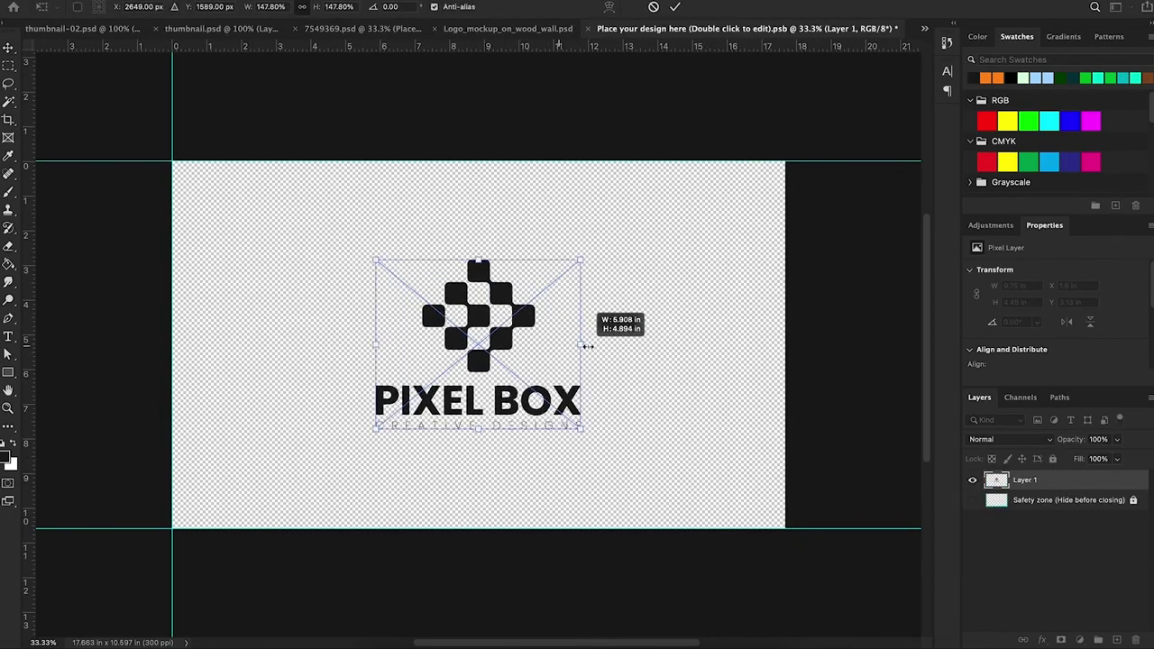
- Save and close the logo contents, zoom in on the copper result, then return to the wood-wall mockup
key(ctrl+s)
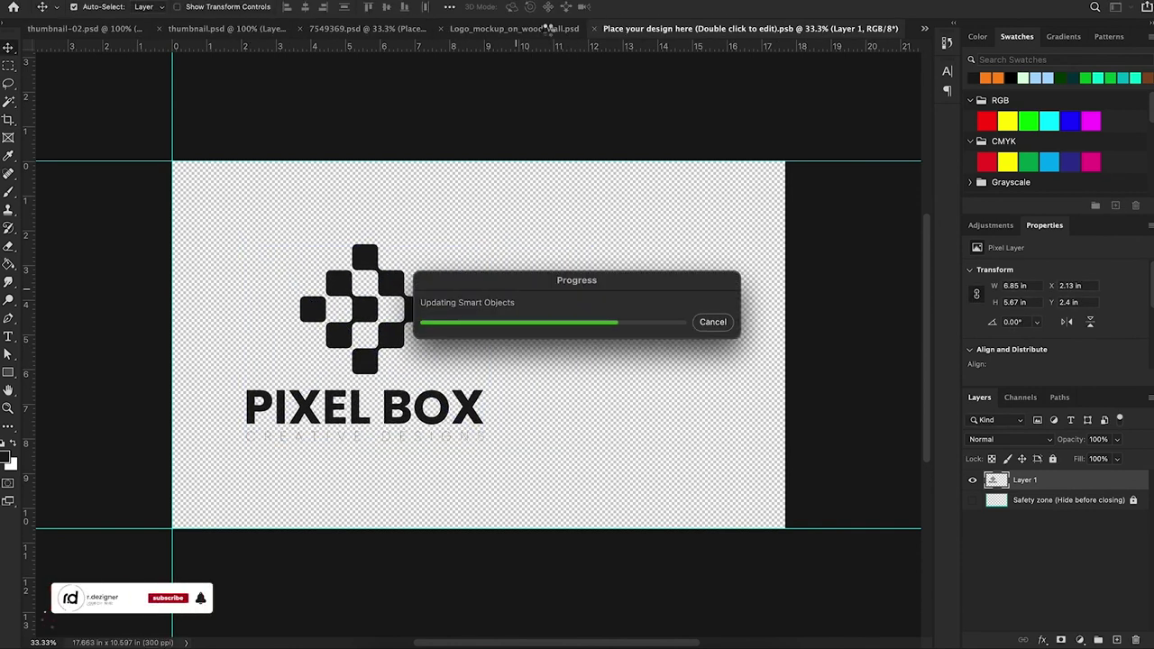
key(ctrl+w)
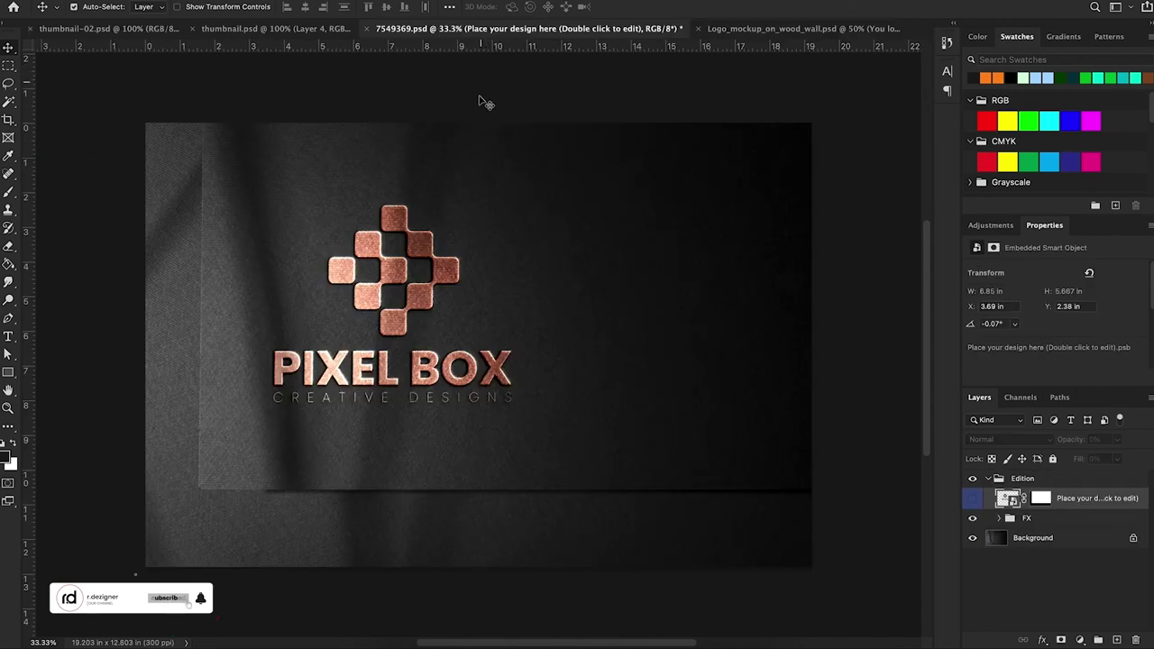
click(352, 307)
key(z)
click(297, 293)
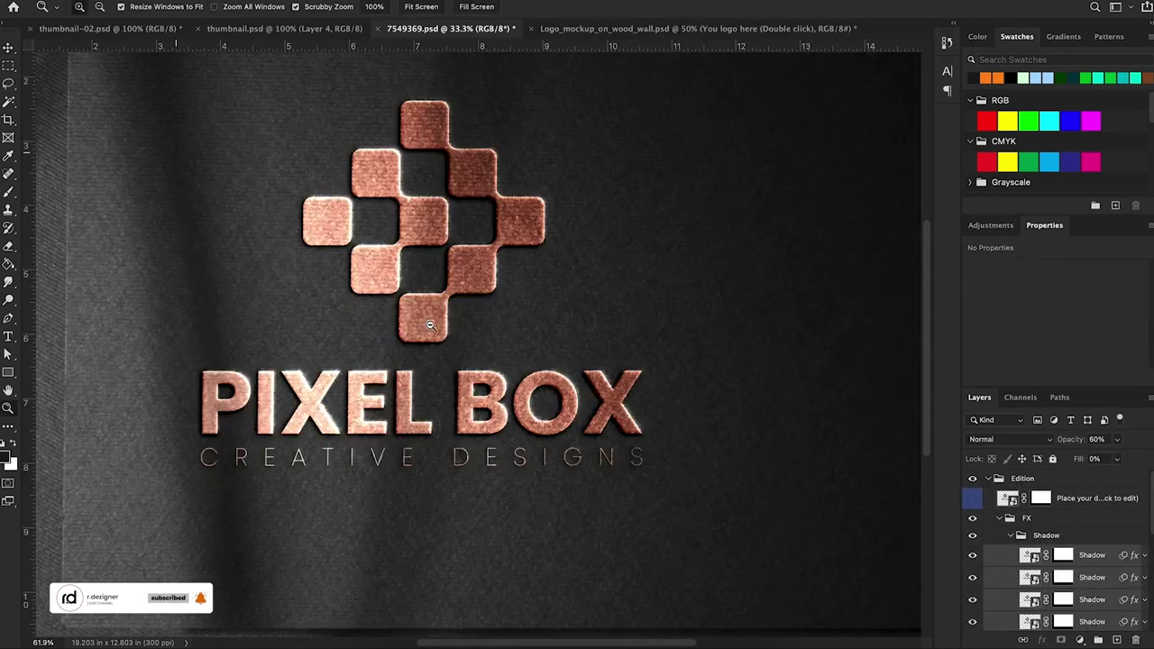
alt+click(312, 288)
click(366, 331)
key(ctrl+Tab)
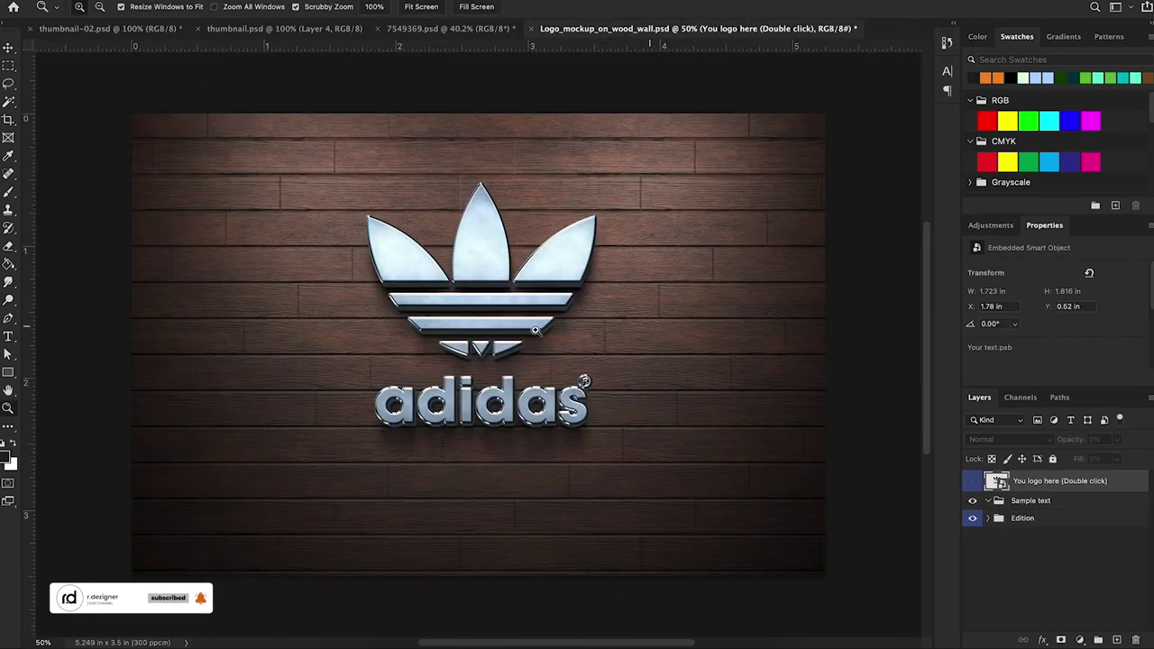
alt+click(554, 330)
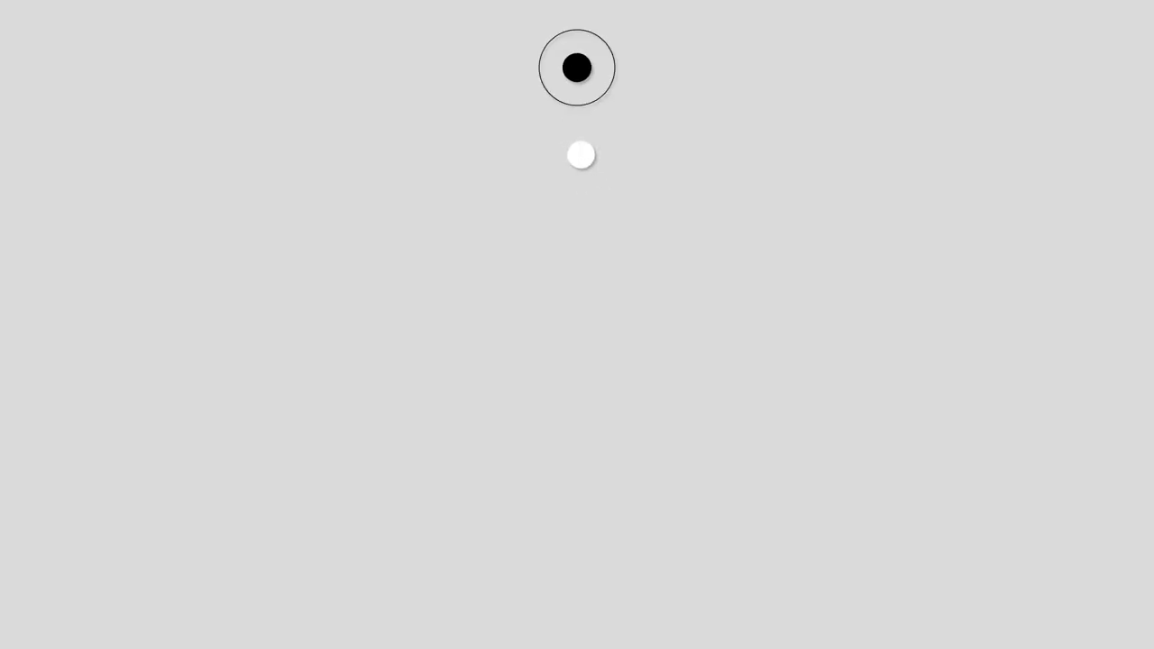